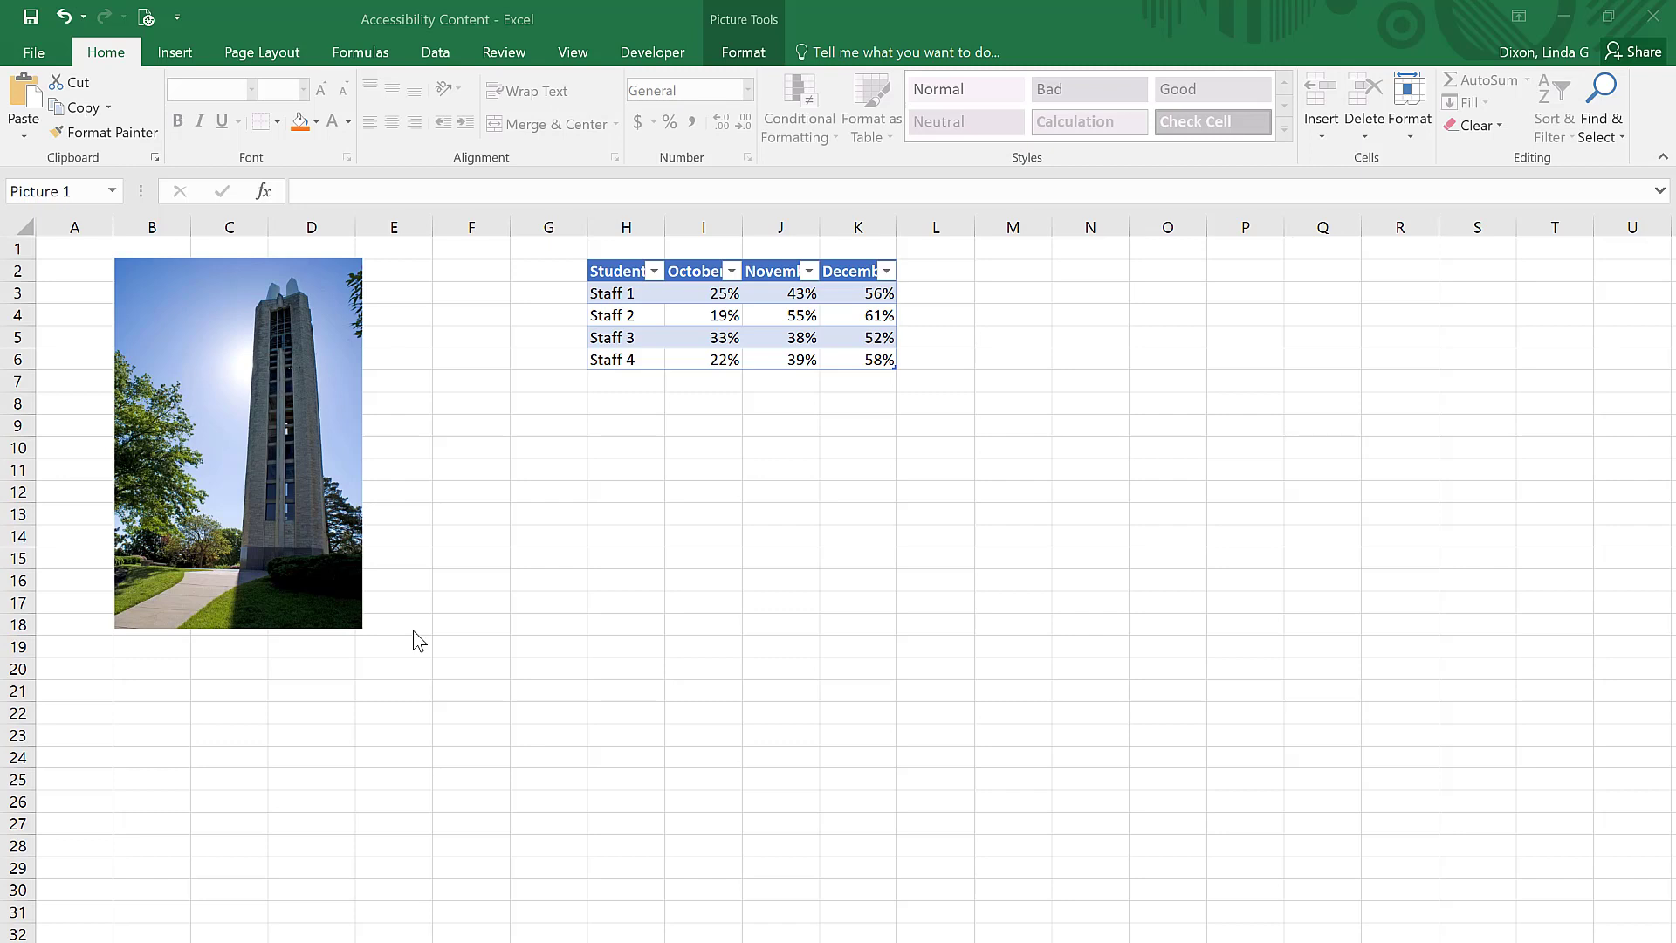
# Step: Set the alt text title of the bell tower picture to "KU Campanile"
pyautogui.click(329, 586)
pyautogui.rightClick(329, 586)
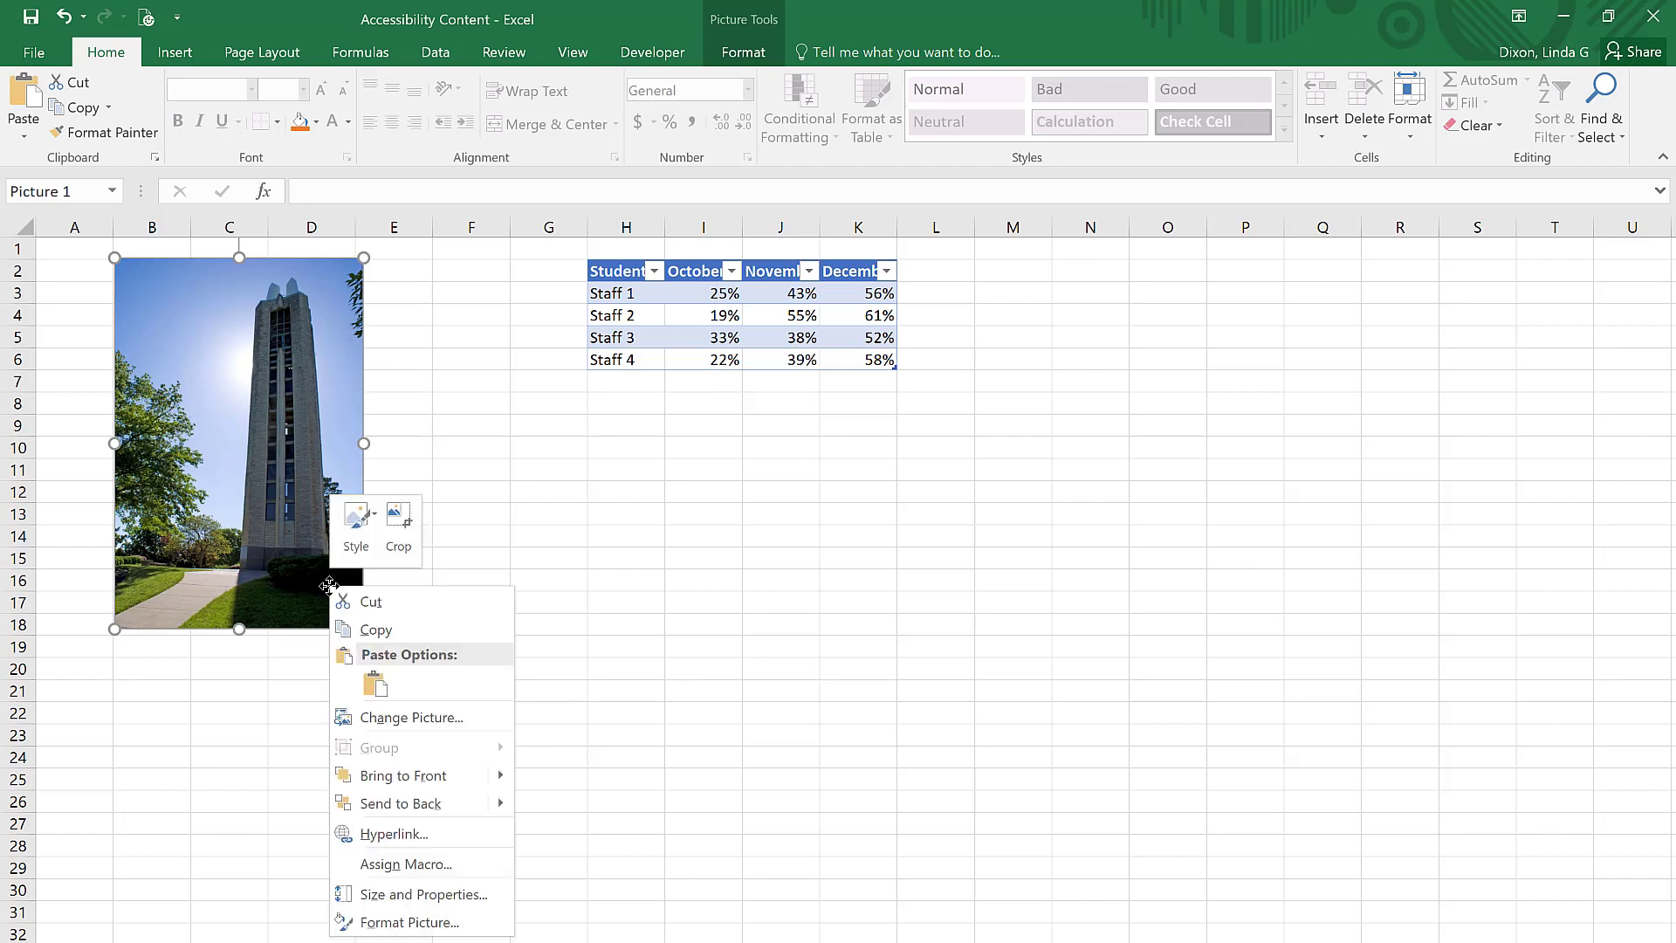
pyautogui.click(378, 930)
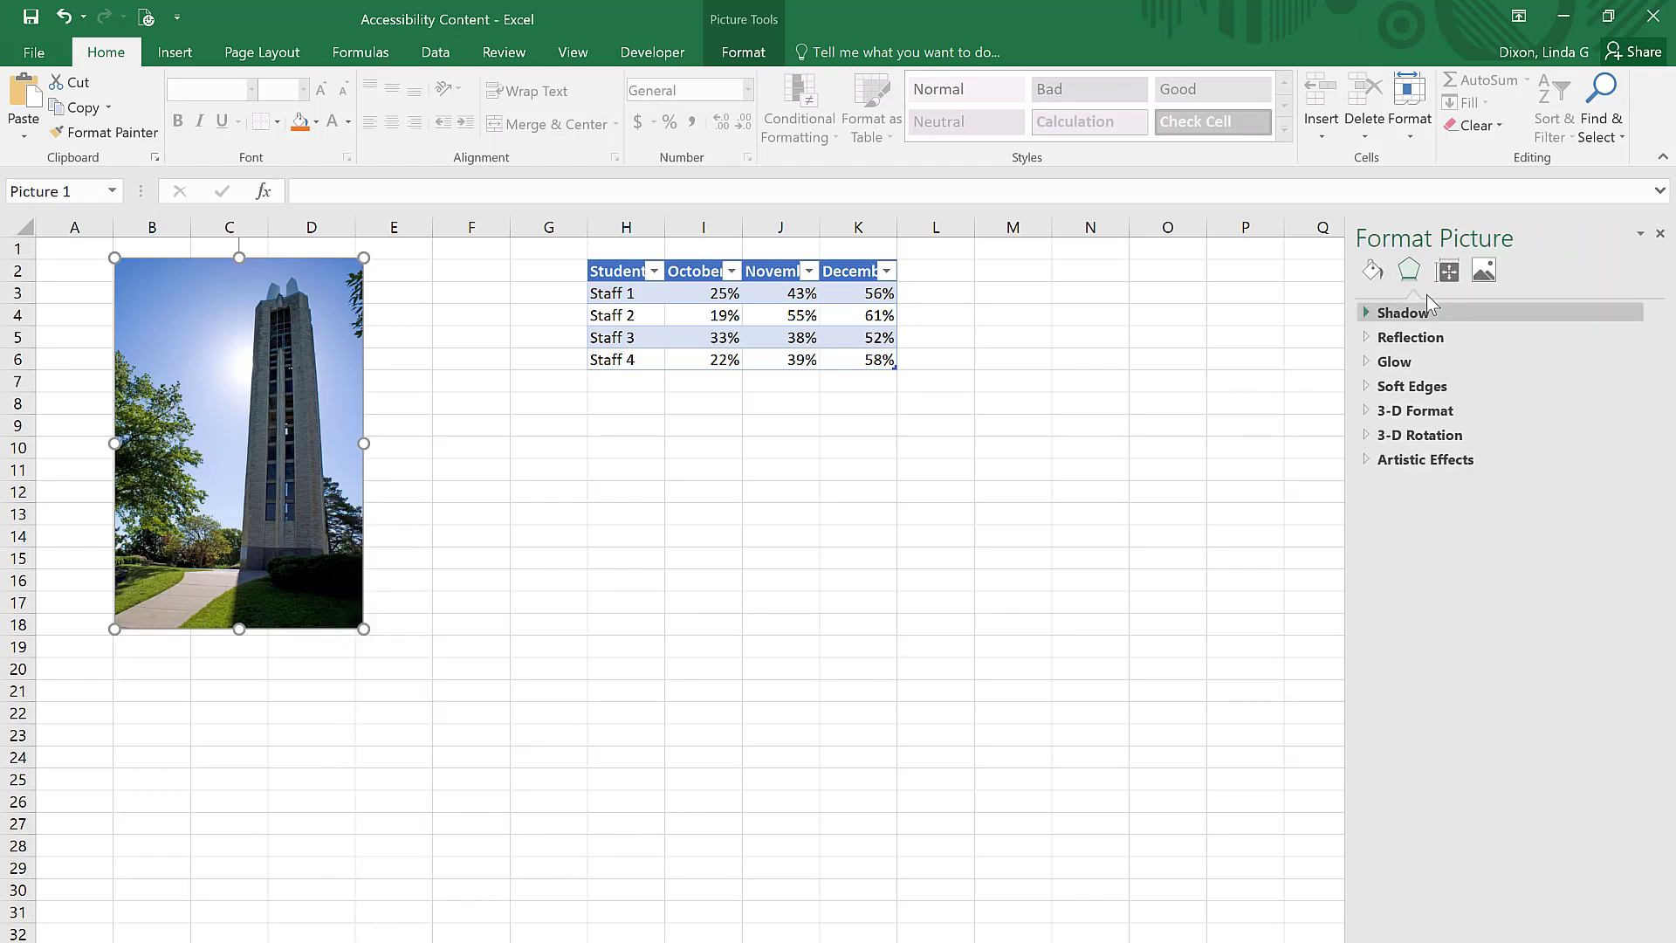
pyautogui.click(1448, 271)
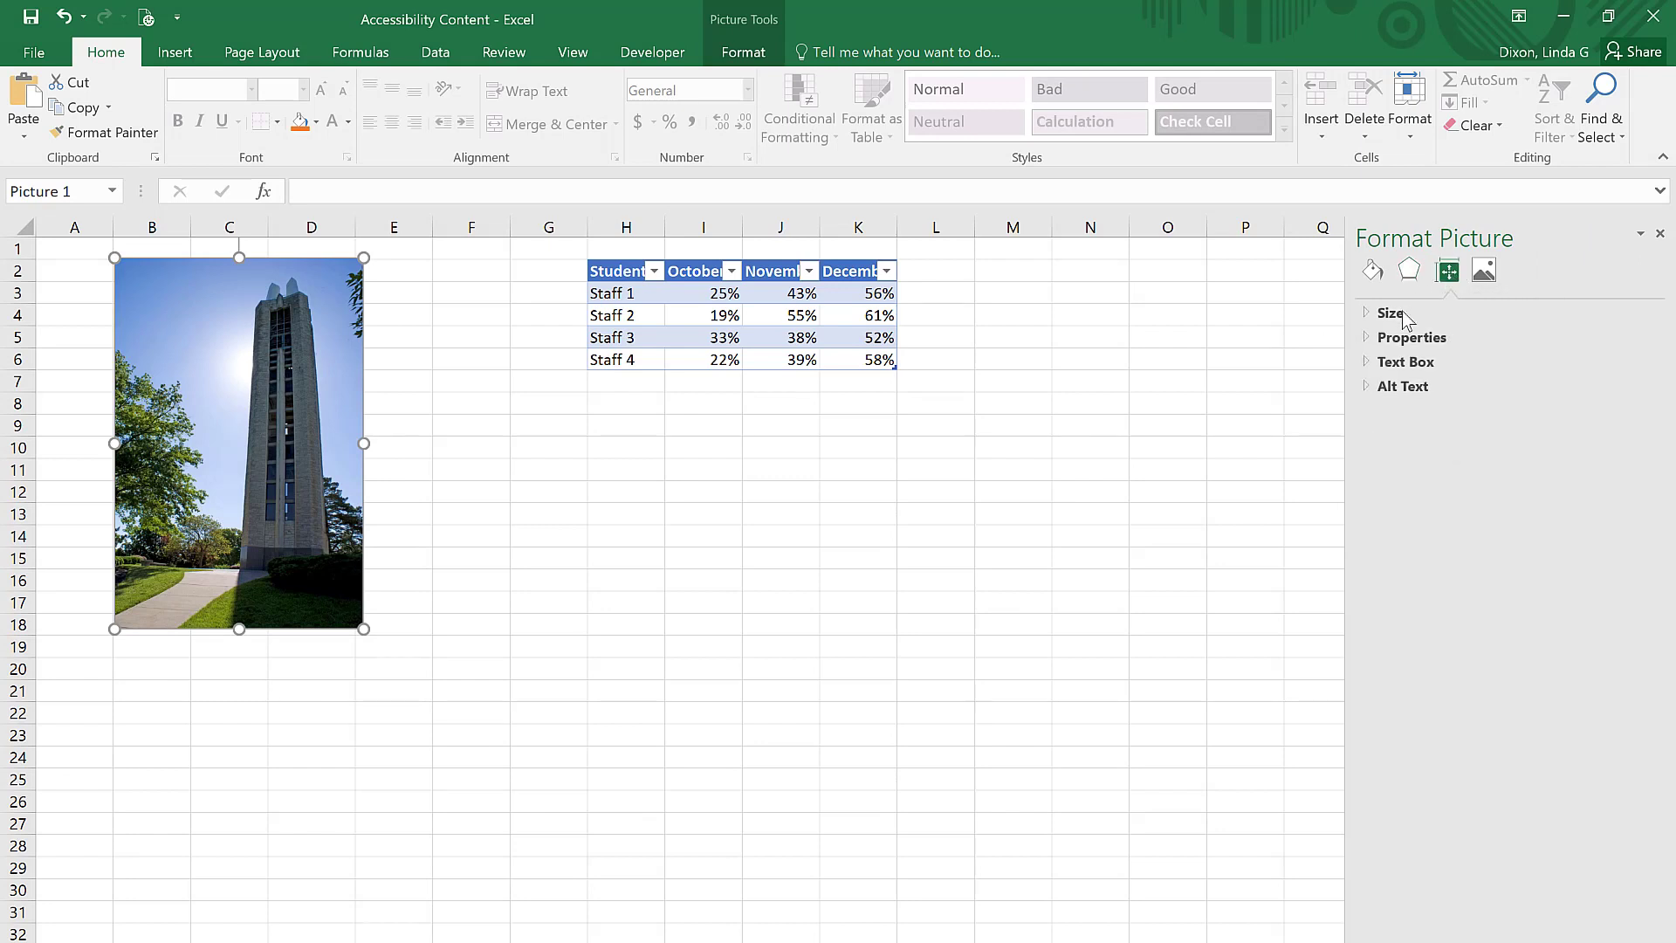
pyautogui.click(1388, 388)
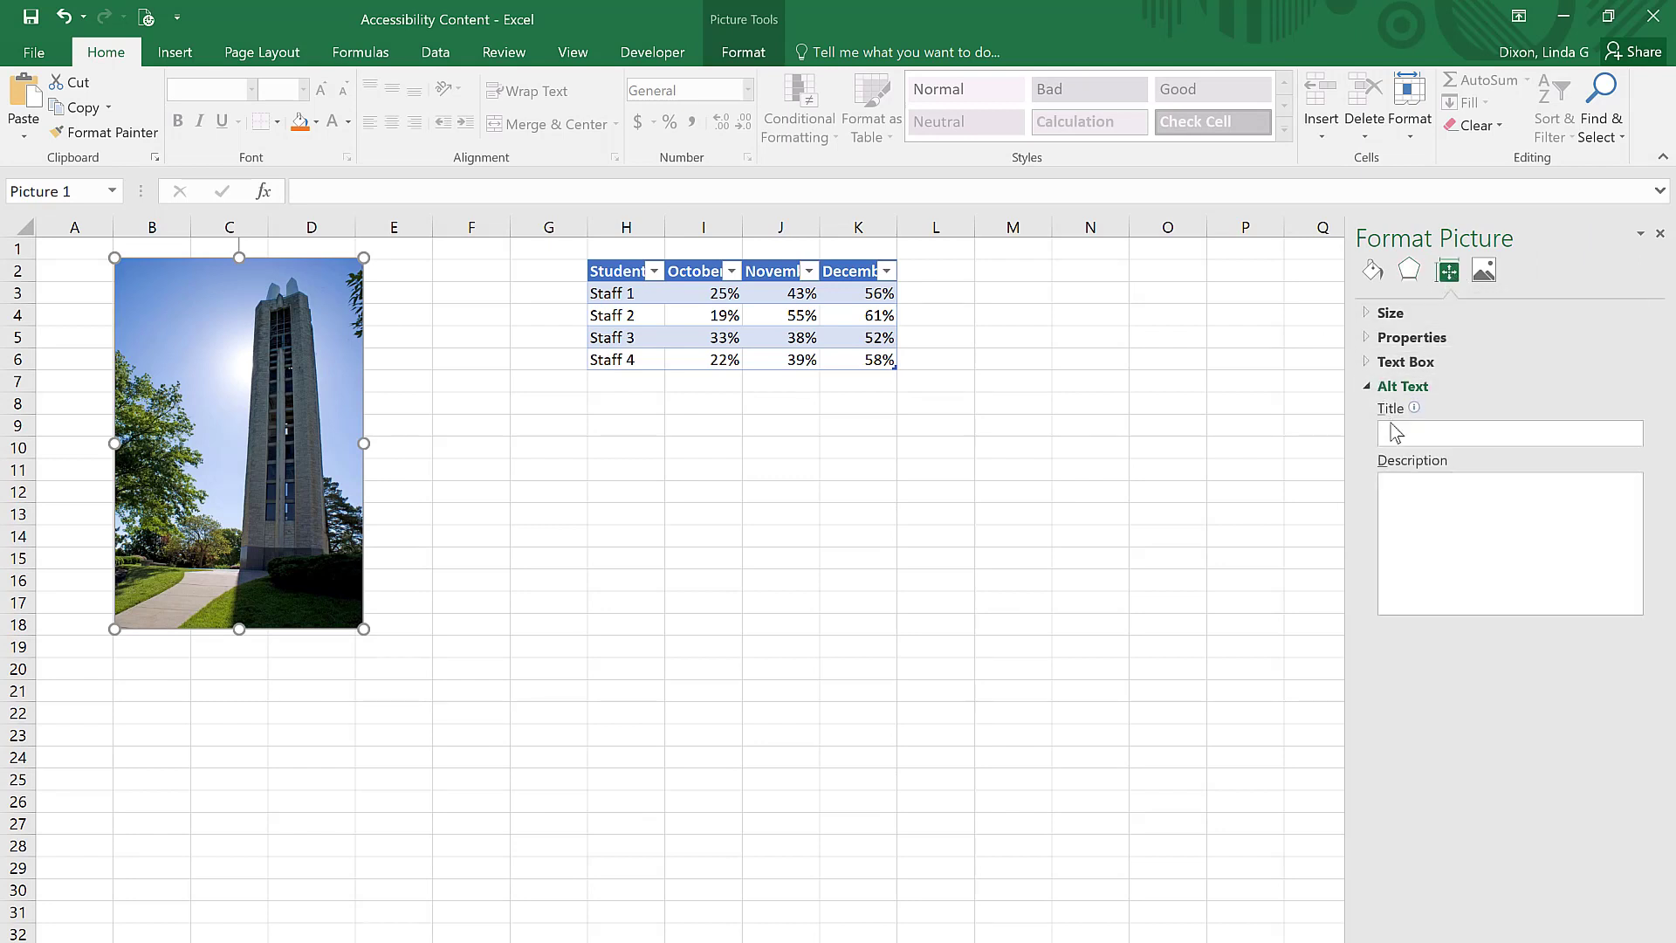
pyautogui.click(1397, 434)
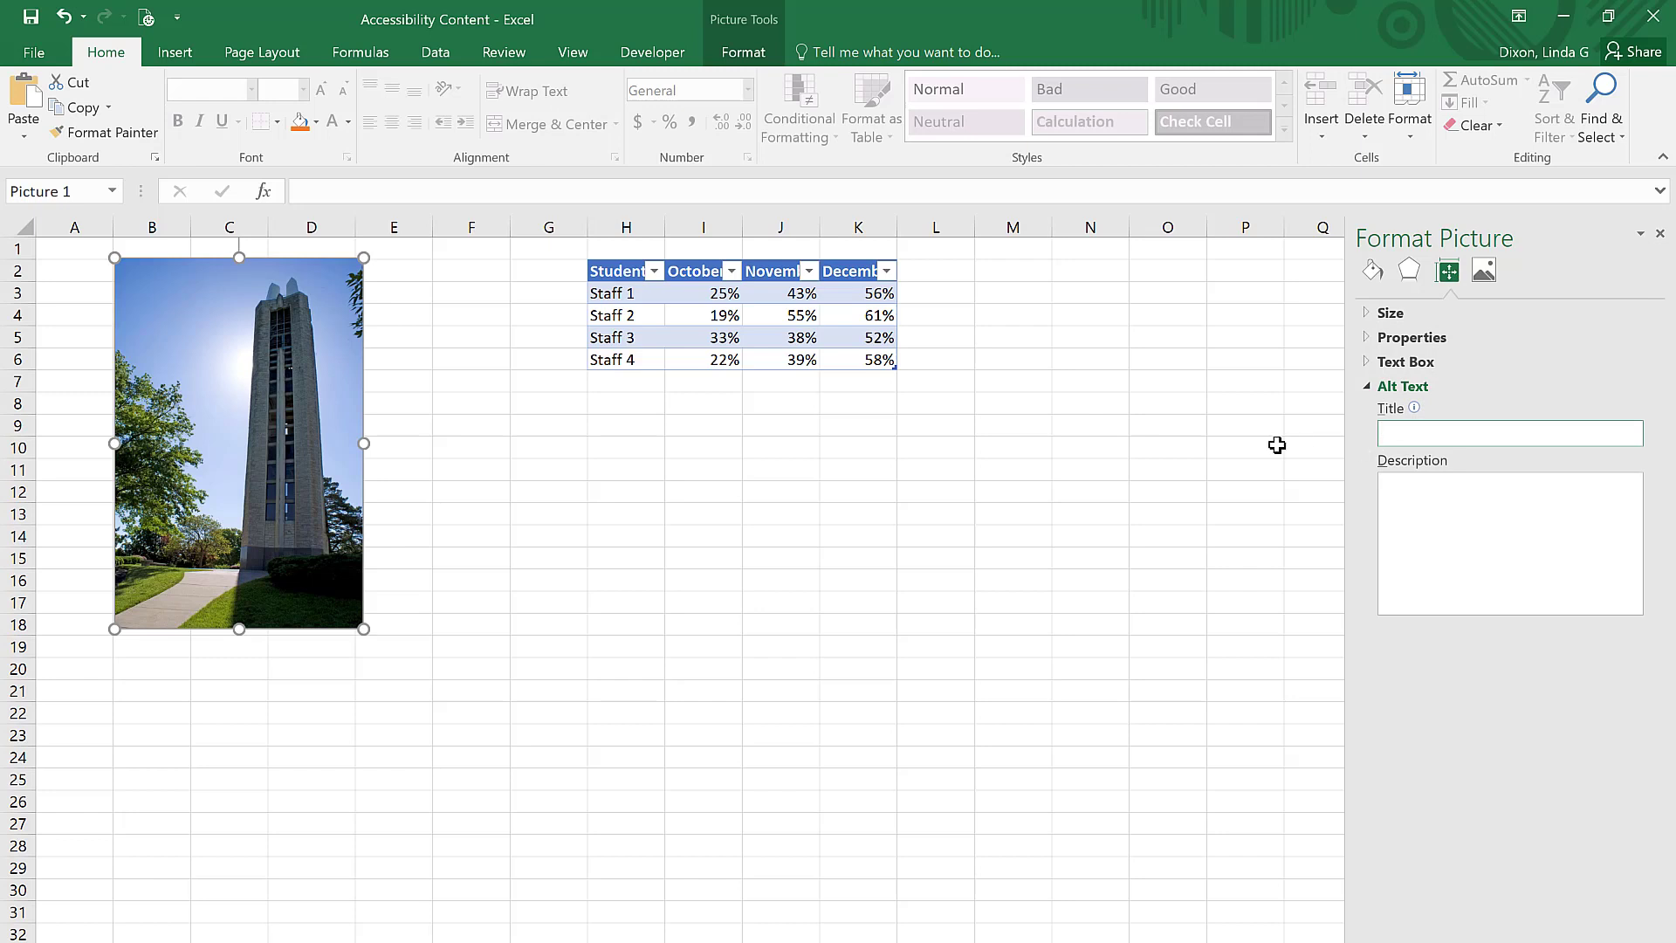
pyautogui.write('KU Campanile')
# Step: Set the picture's alt text description to "KU Campanile, the bell tower on the KU campus" and close the formatting pane
pyautogui.click(1410, 482)
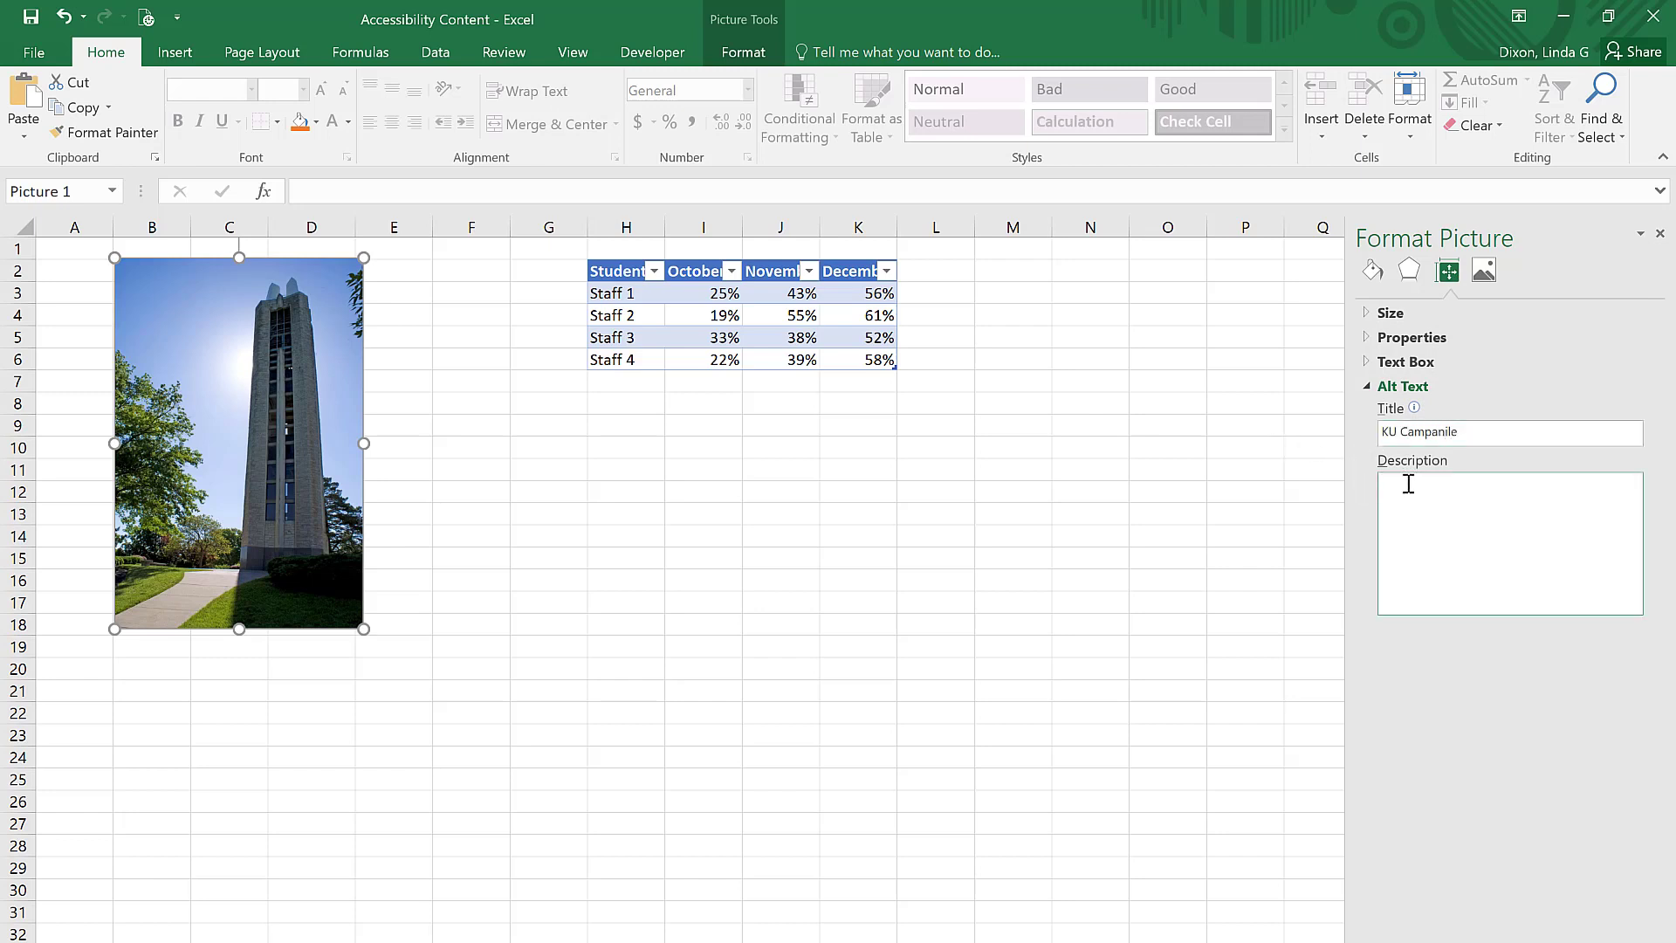
pyautogui.write('KU Campanile, the bell tower on the KU campus')
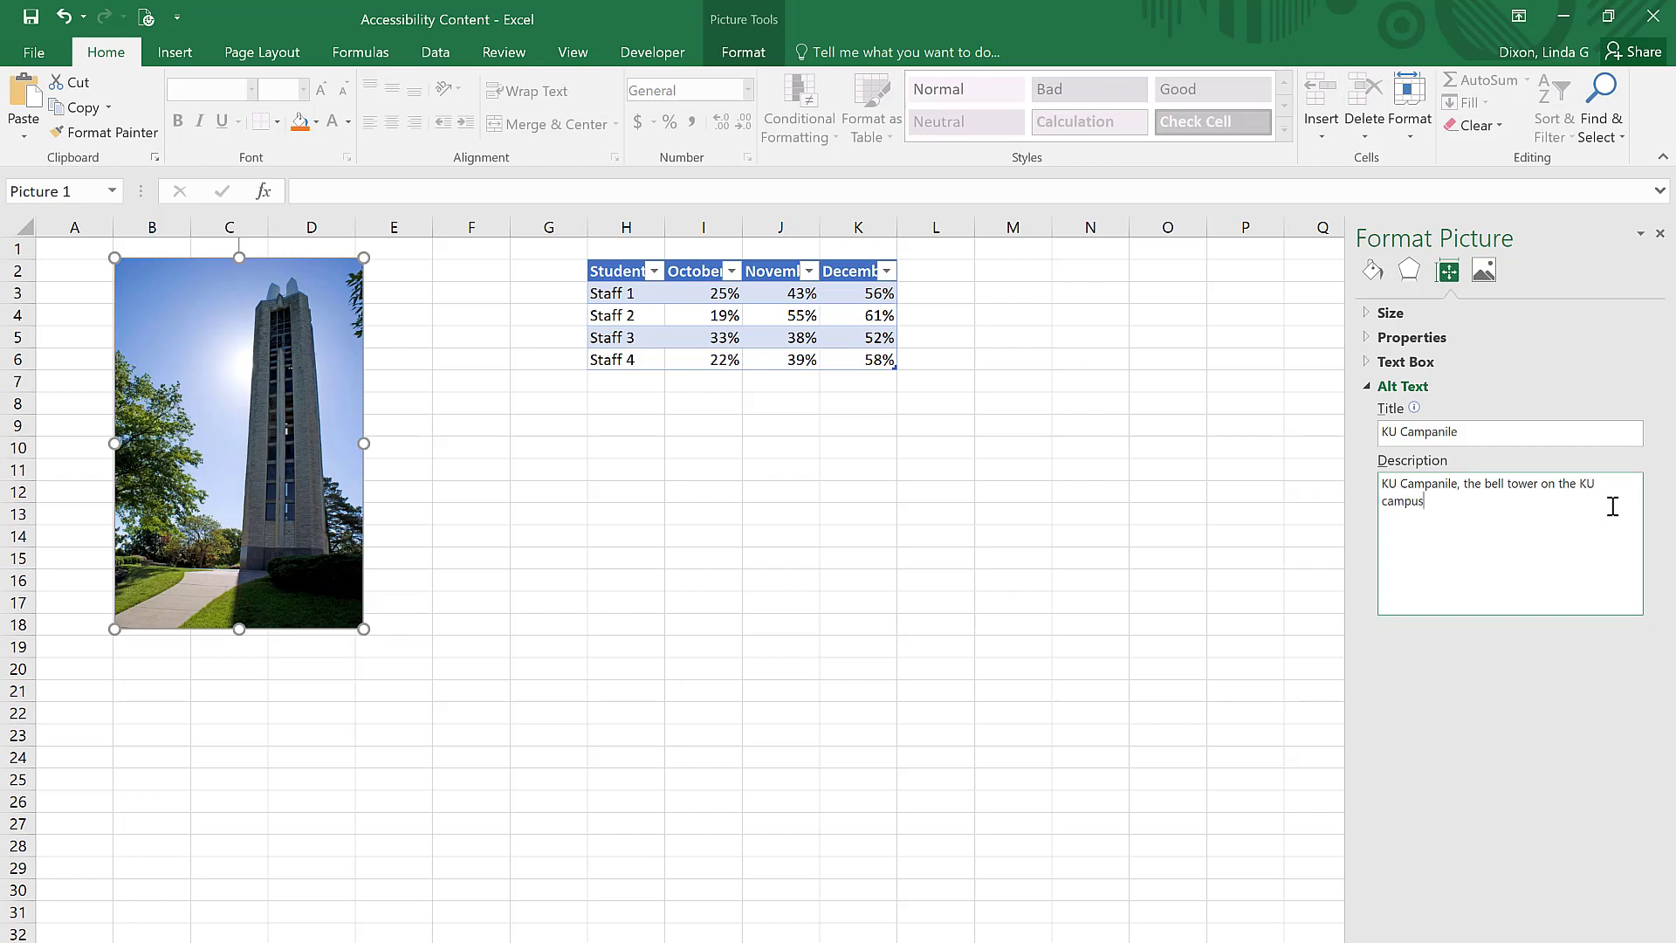
pyautogui.click(1659, 235)
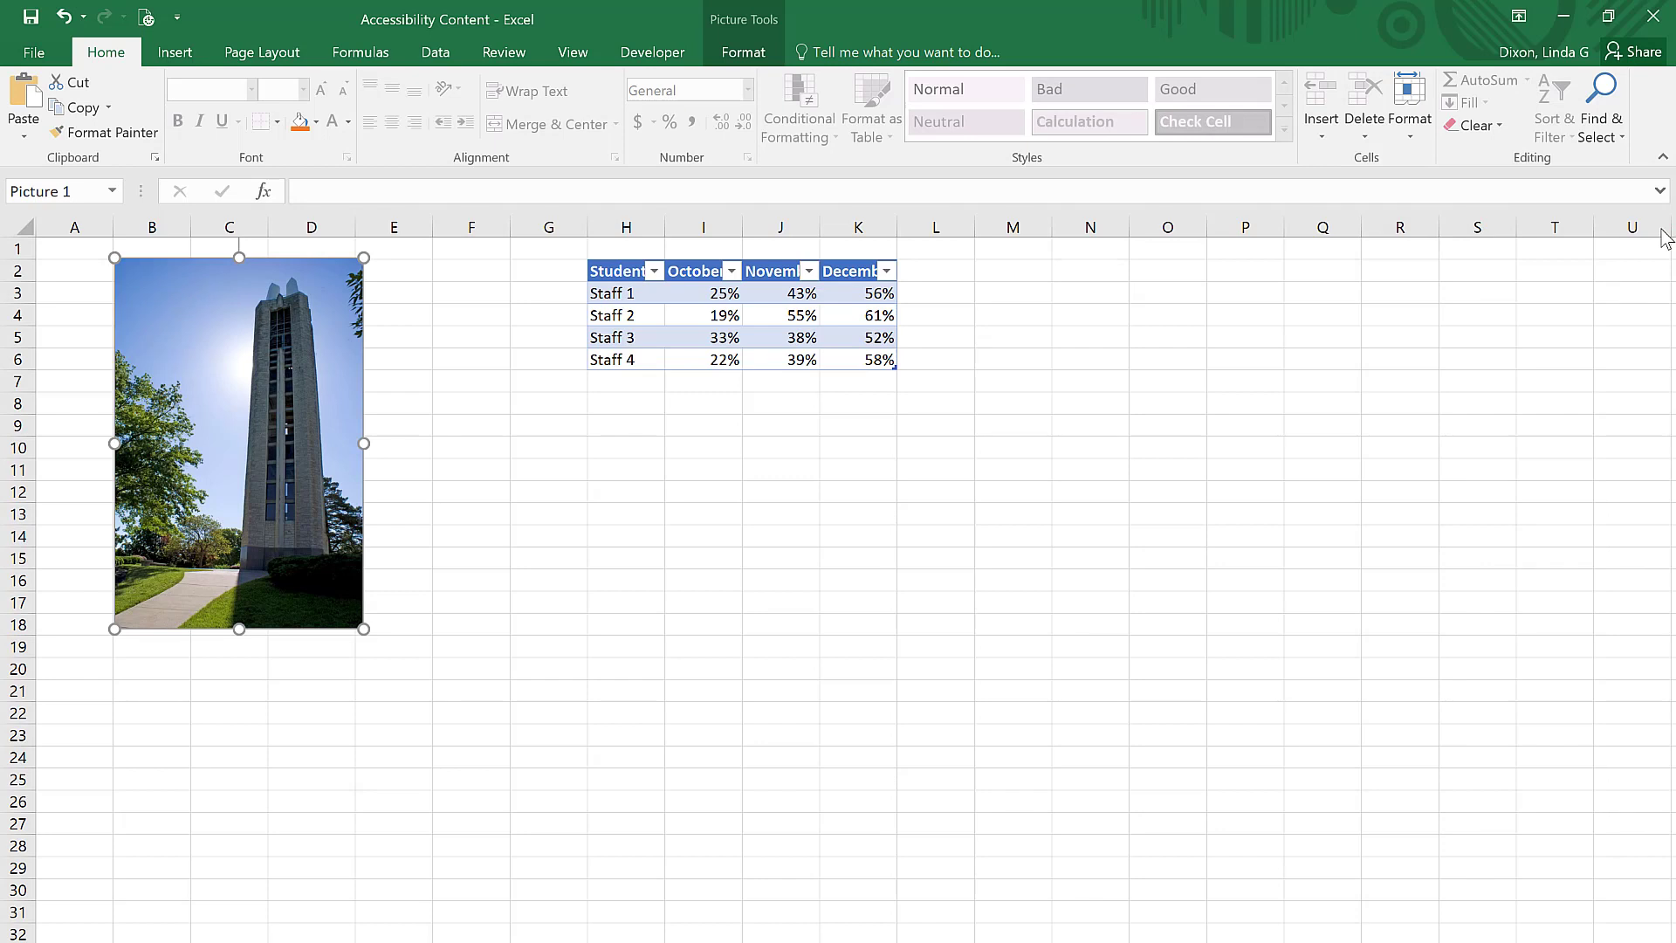
pyautogui.press('Escape')
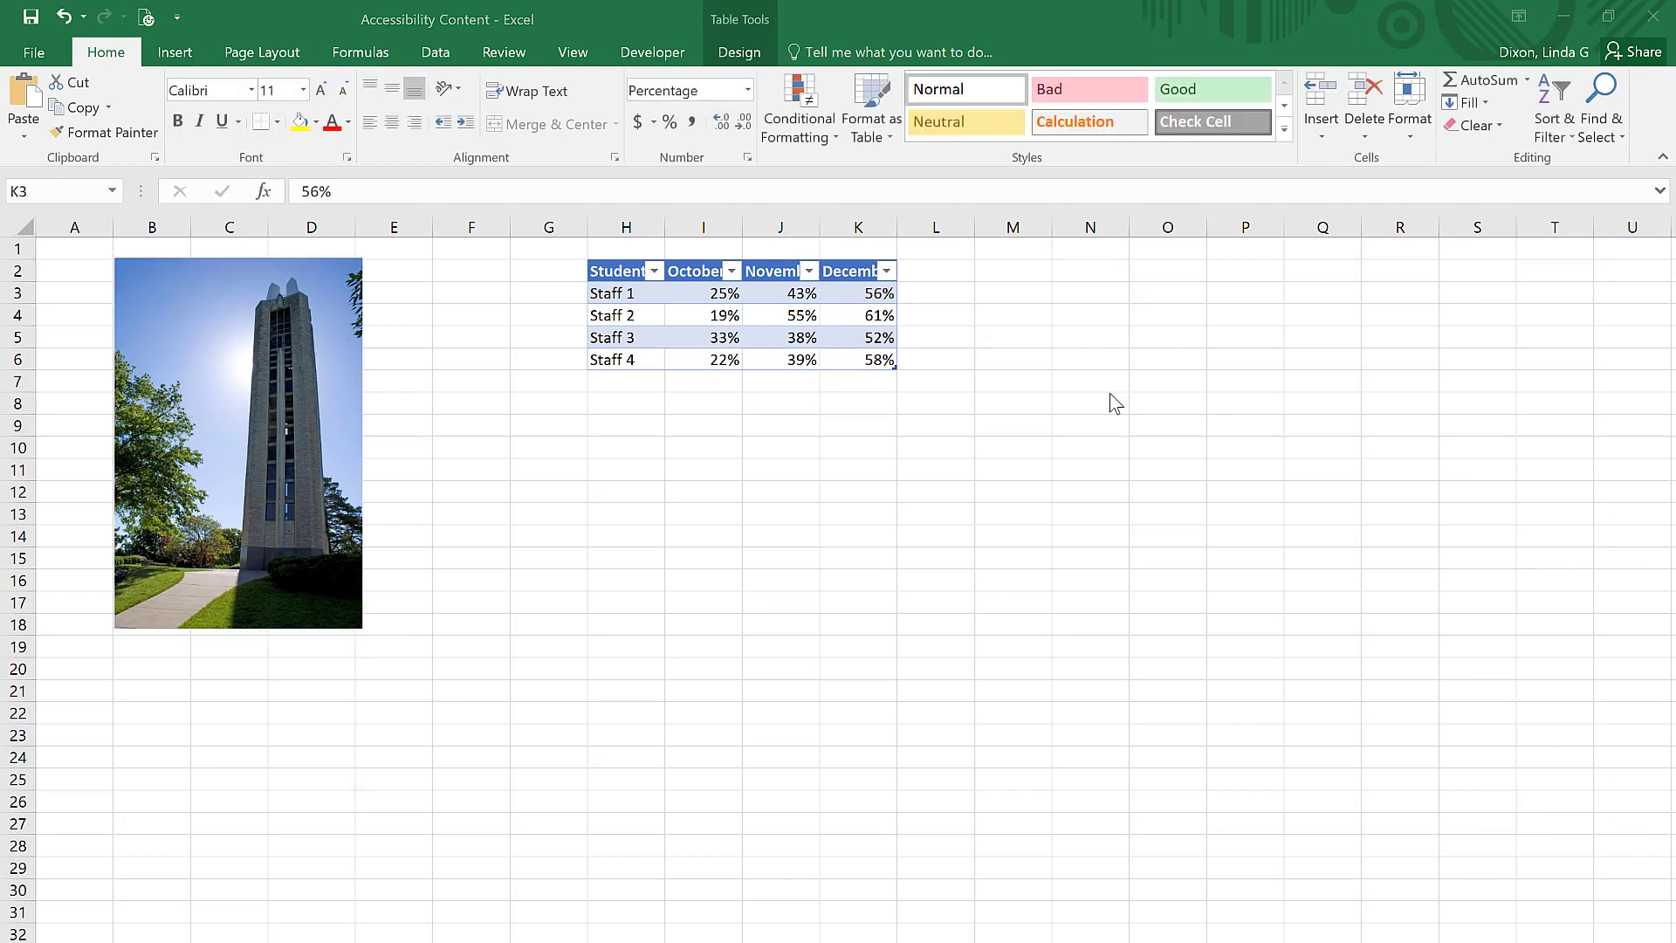
# Step: Give the staff percentage table the alternative text title "Project completion rates"
pyautogui.click(856, 292)
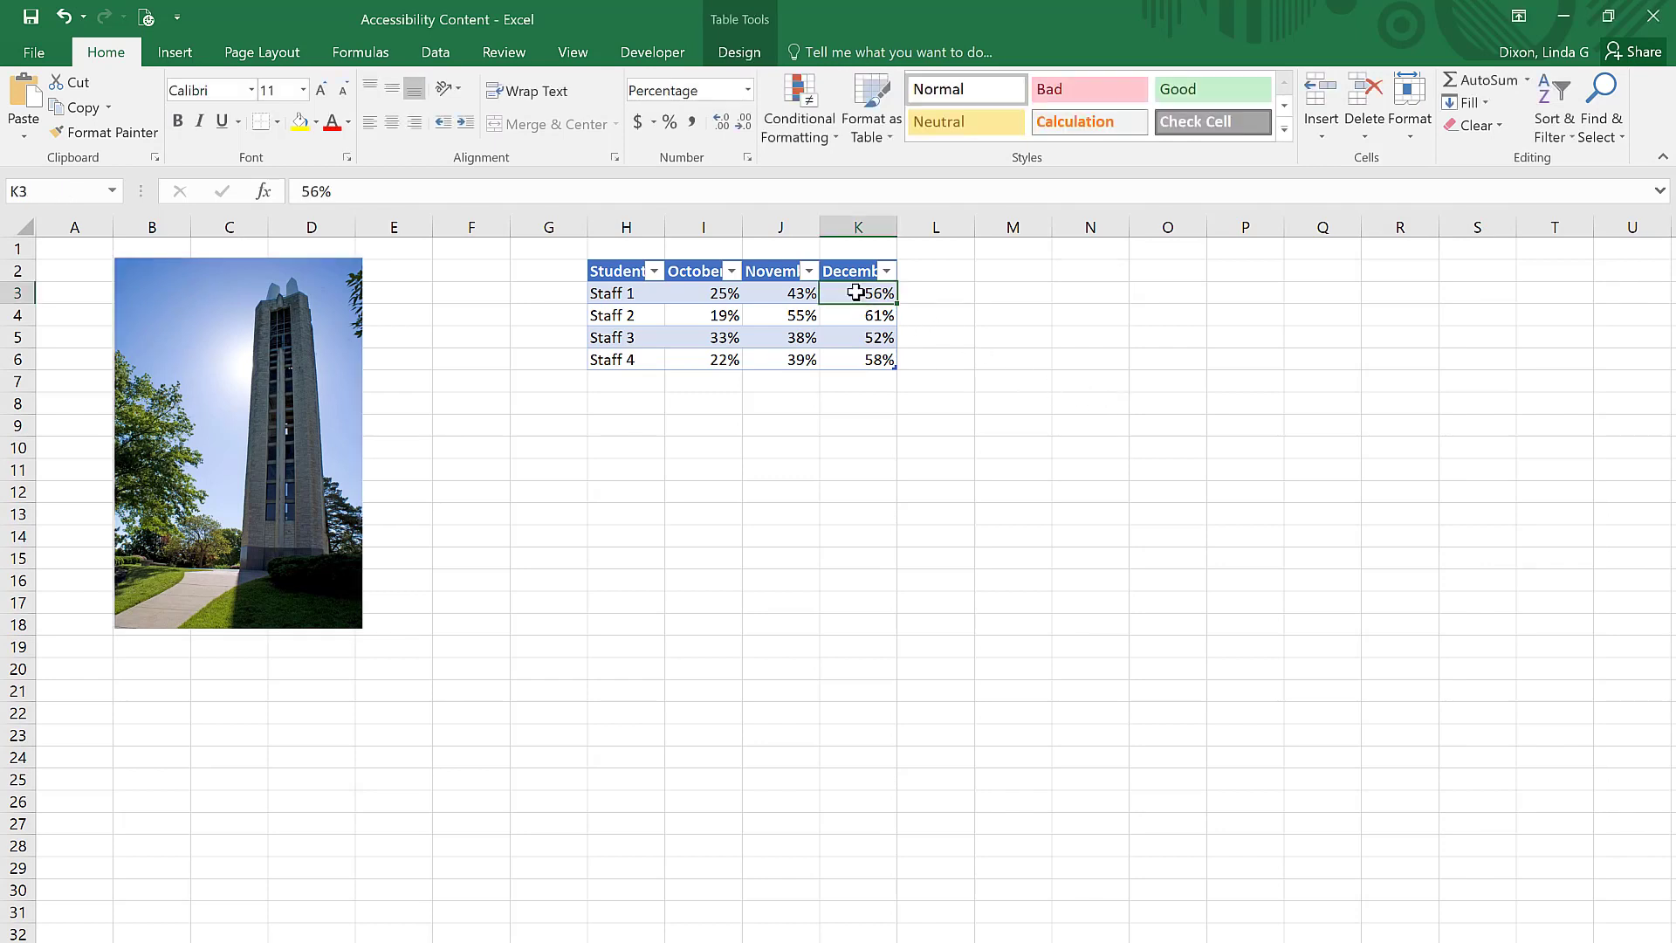
pyautogui.rightClick(855, 293)
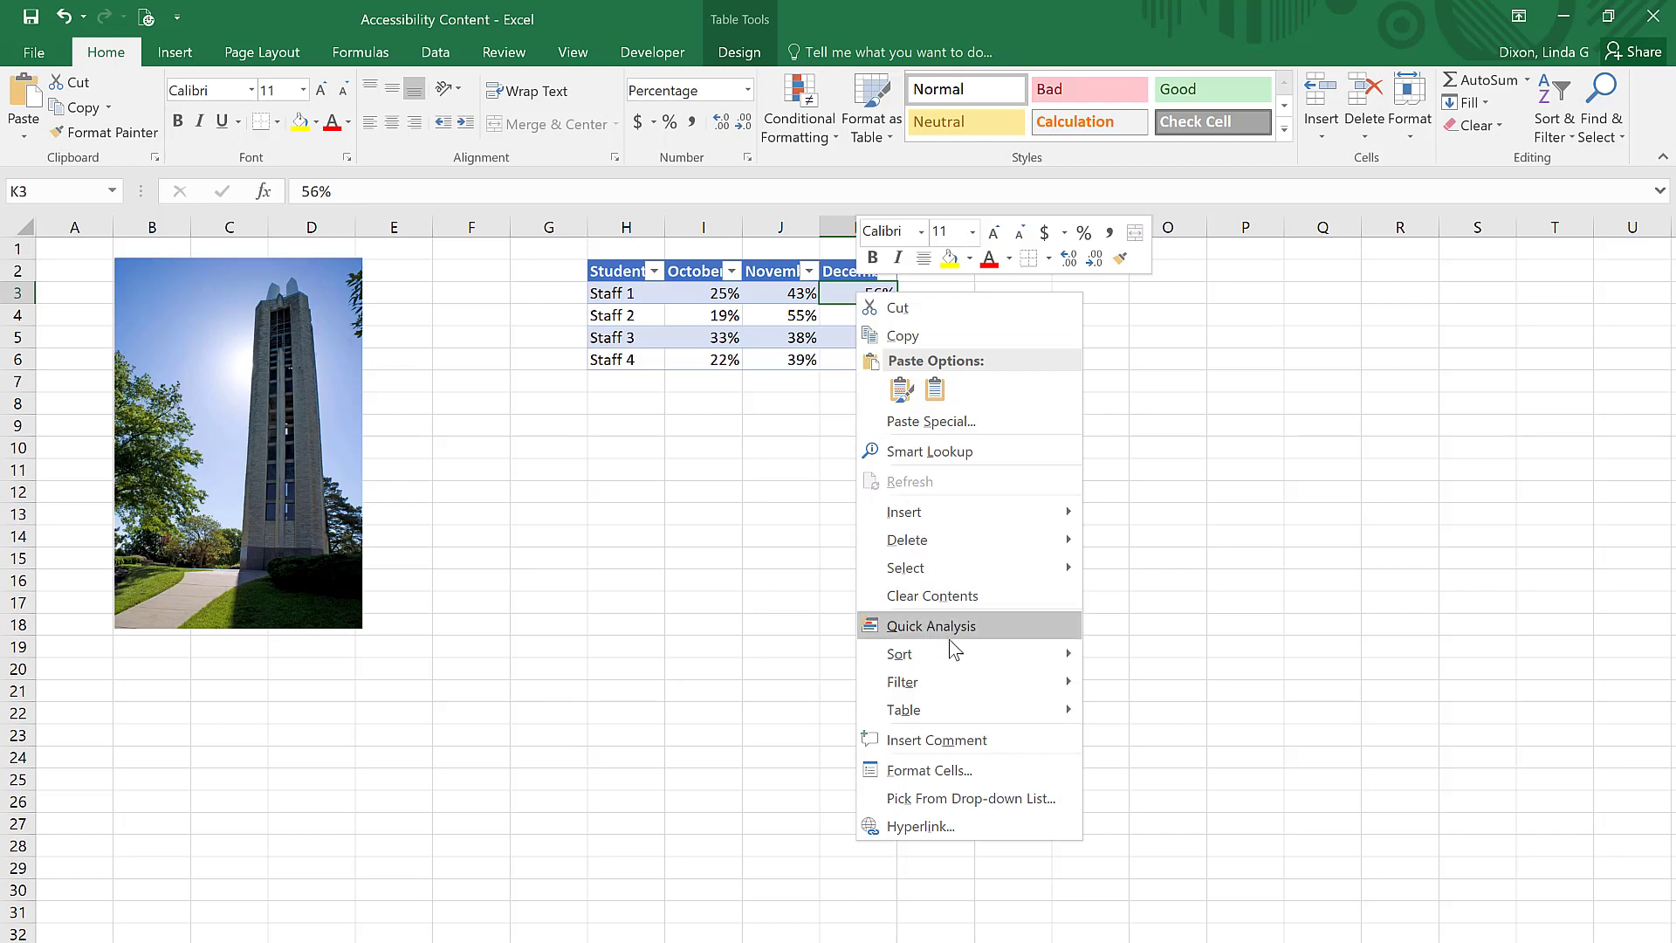
pyautogui.moveTo(965, 710)
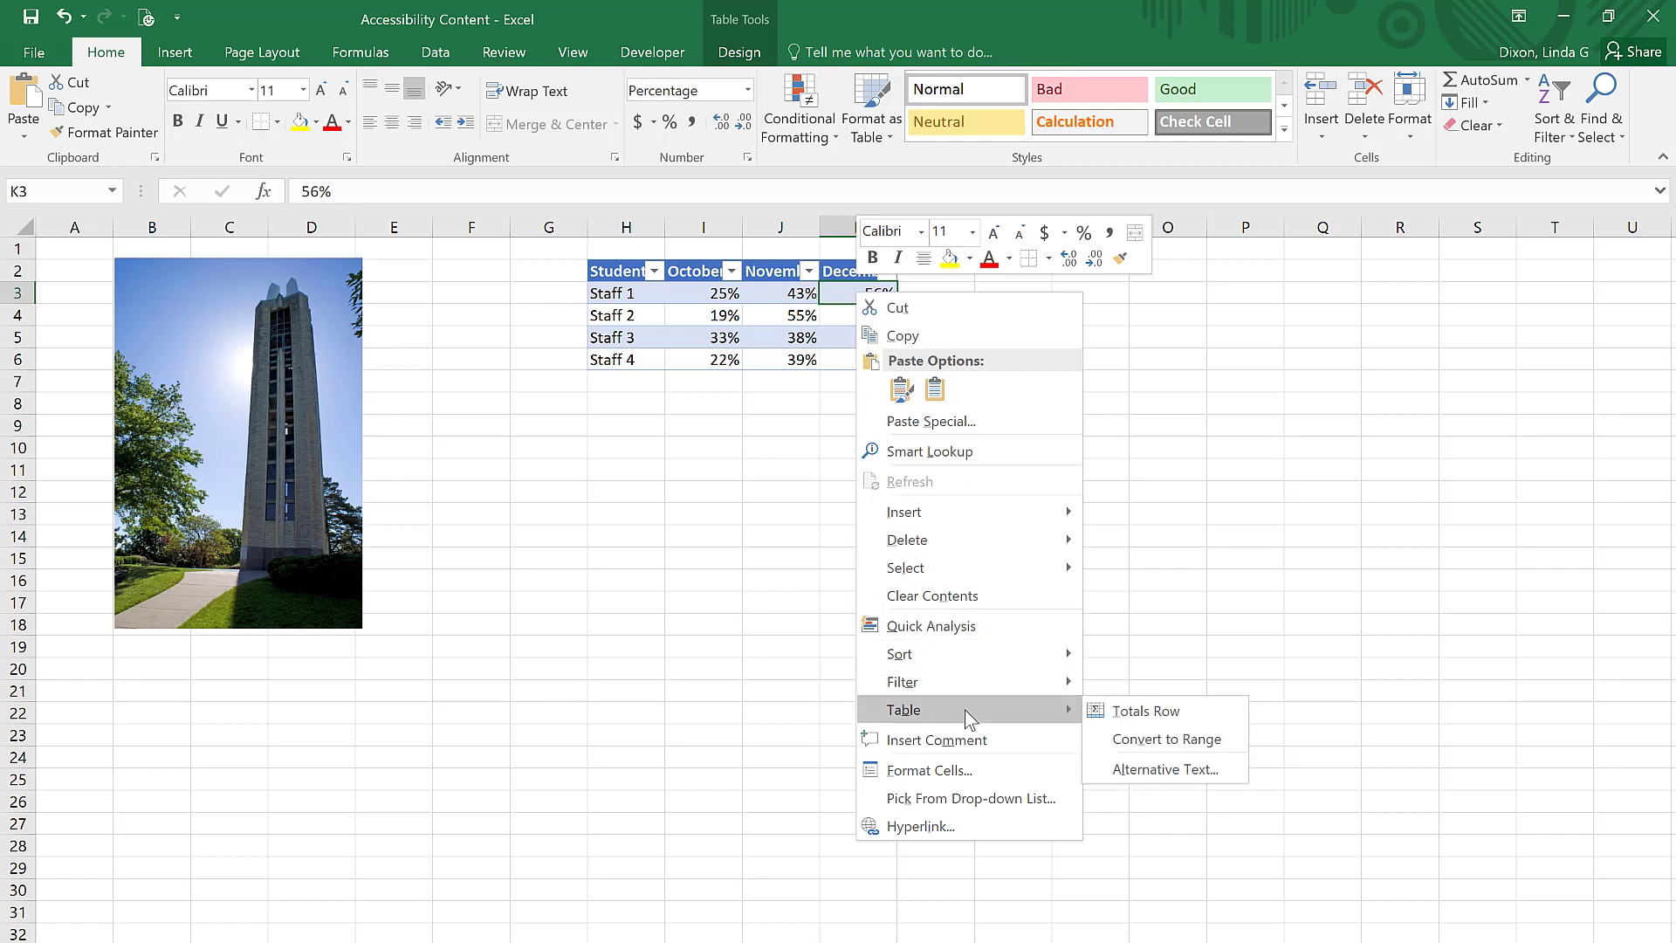
pyautogui.click(1190, 770)
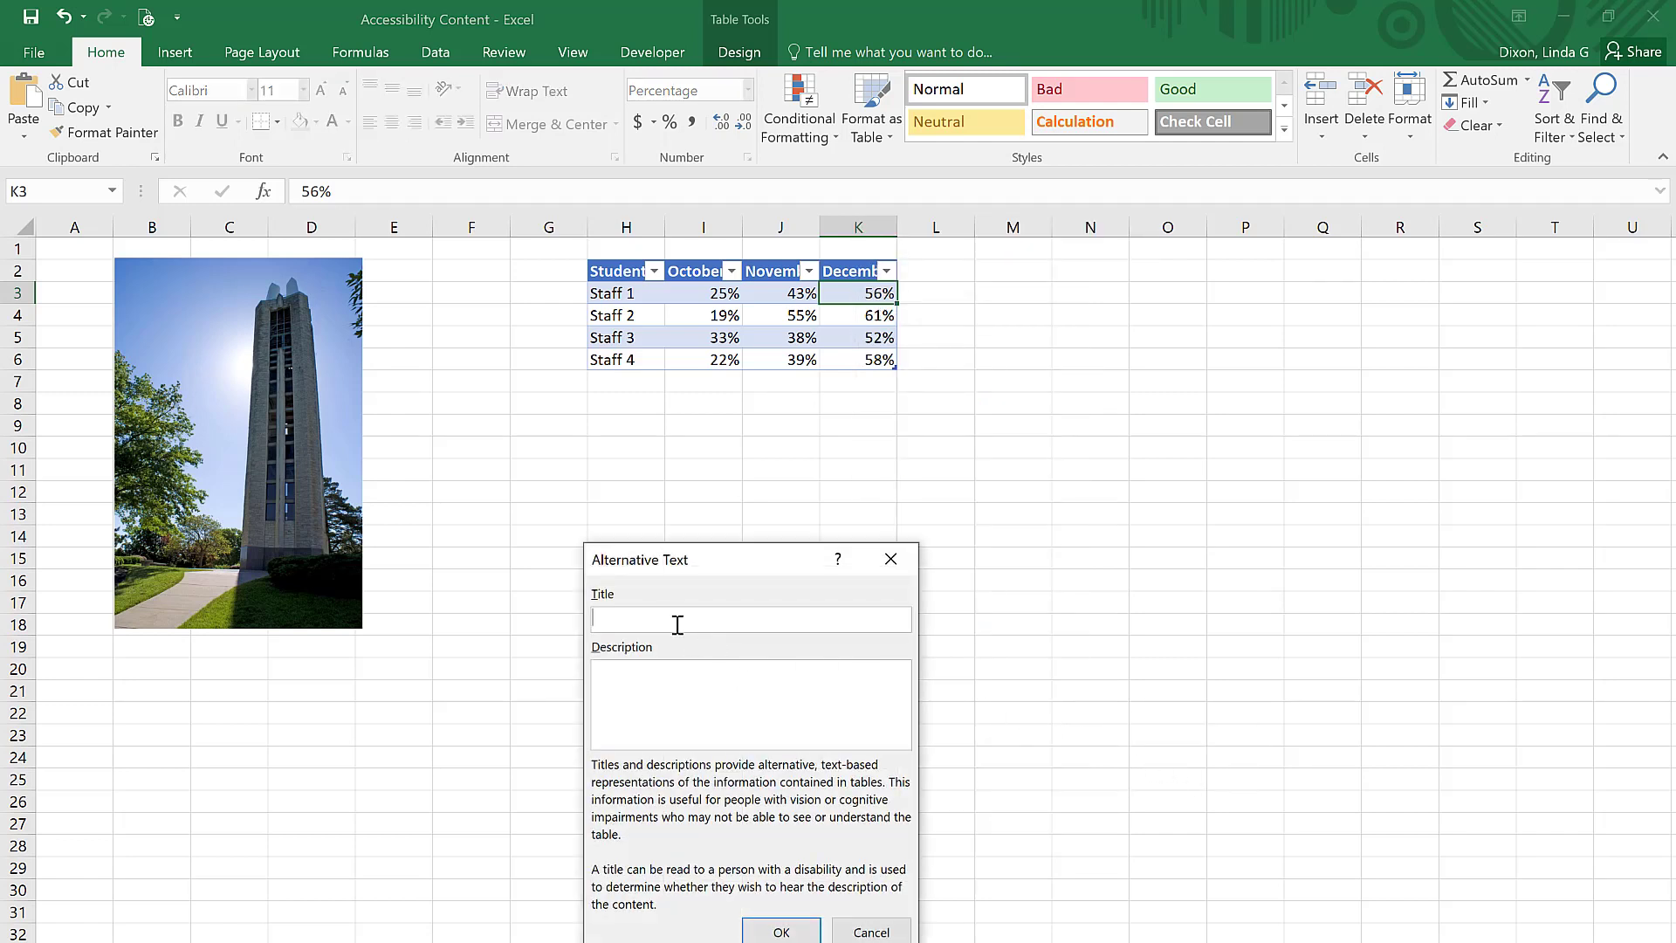
pyautogui.write('Project completion rates')
# Step: Enter "Percent of projects completed from October to November" as the table's alternative text description and apply it
pyautogui.press('Tab')
pyautogui.write('Percent of projects completed from ')
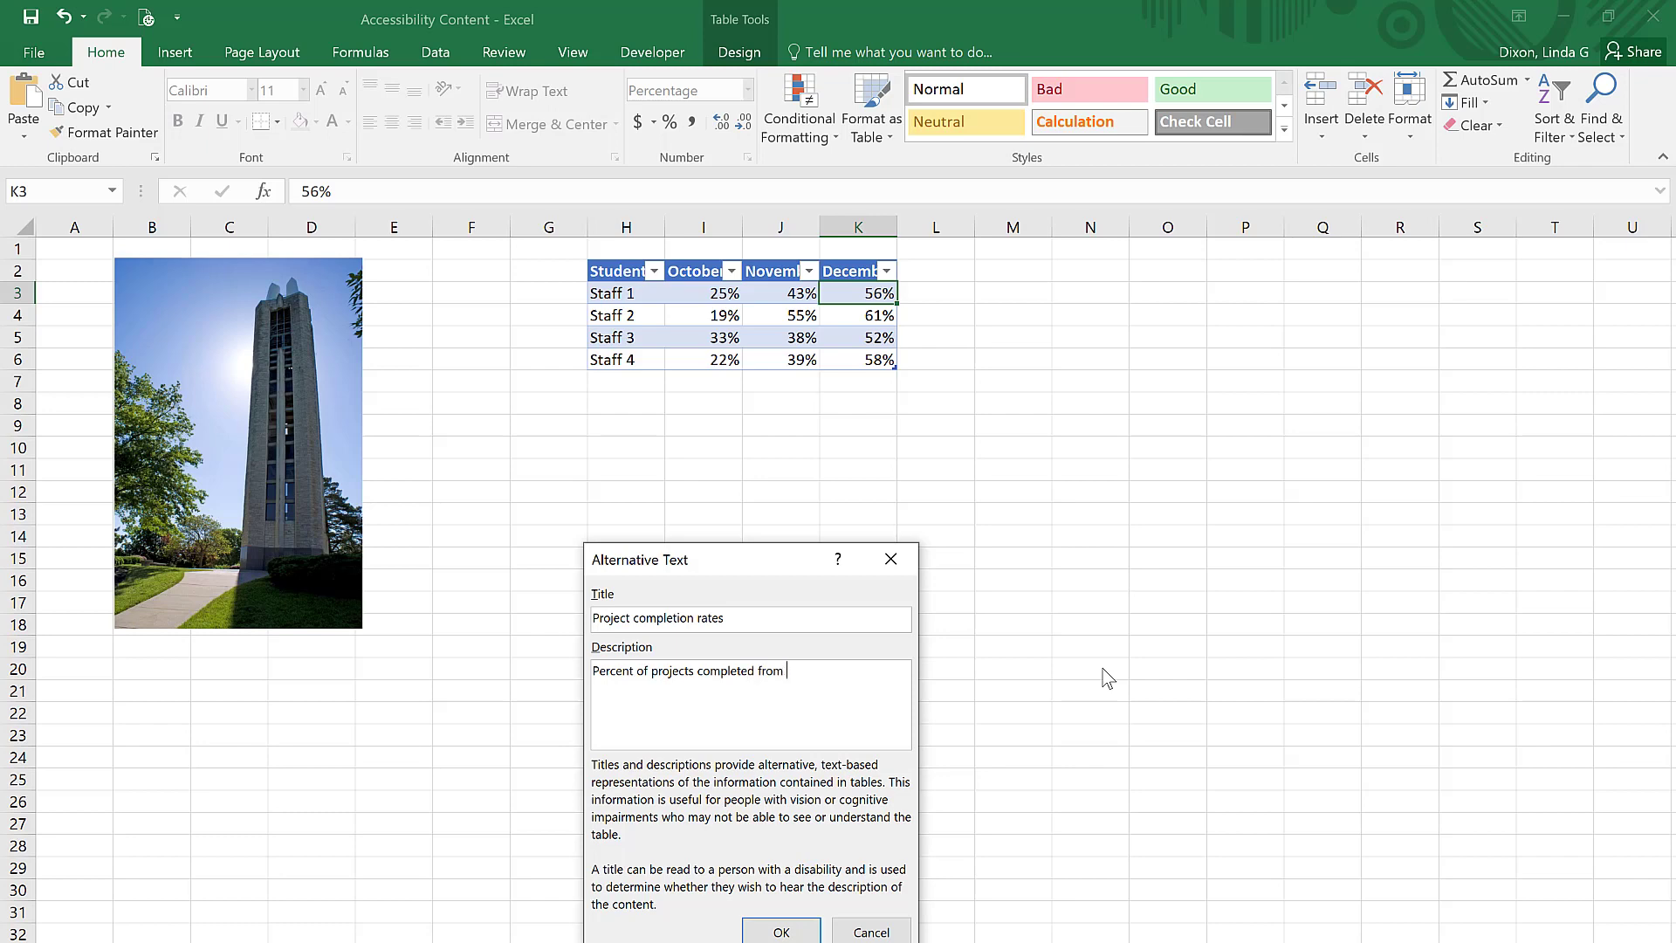
pyautogui.write('October to November')
pyautogui.click(757, 934)
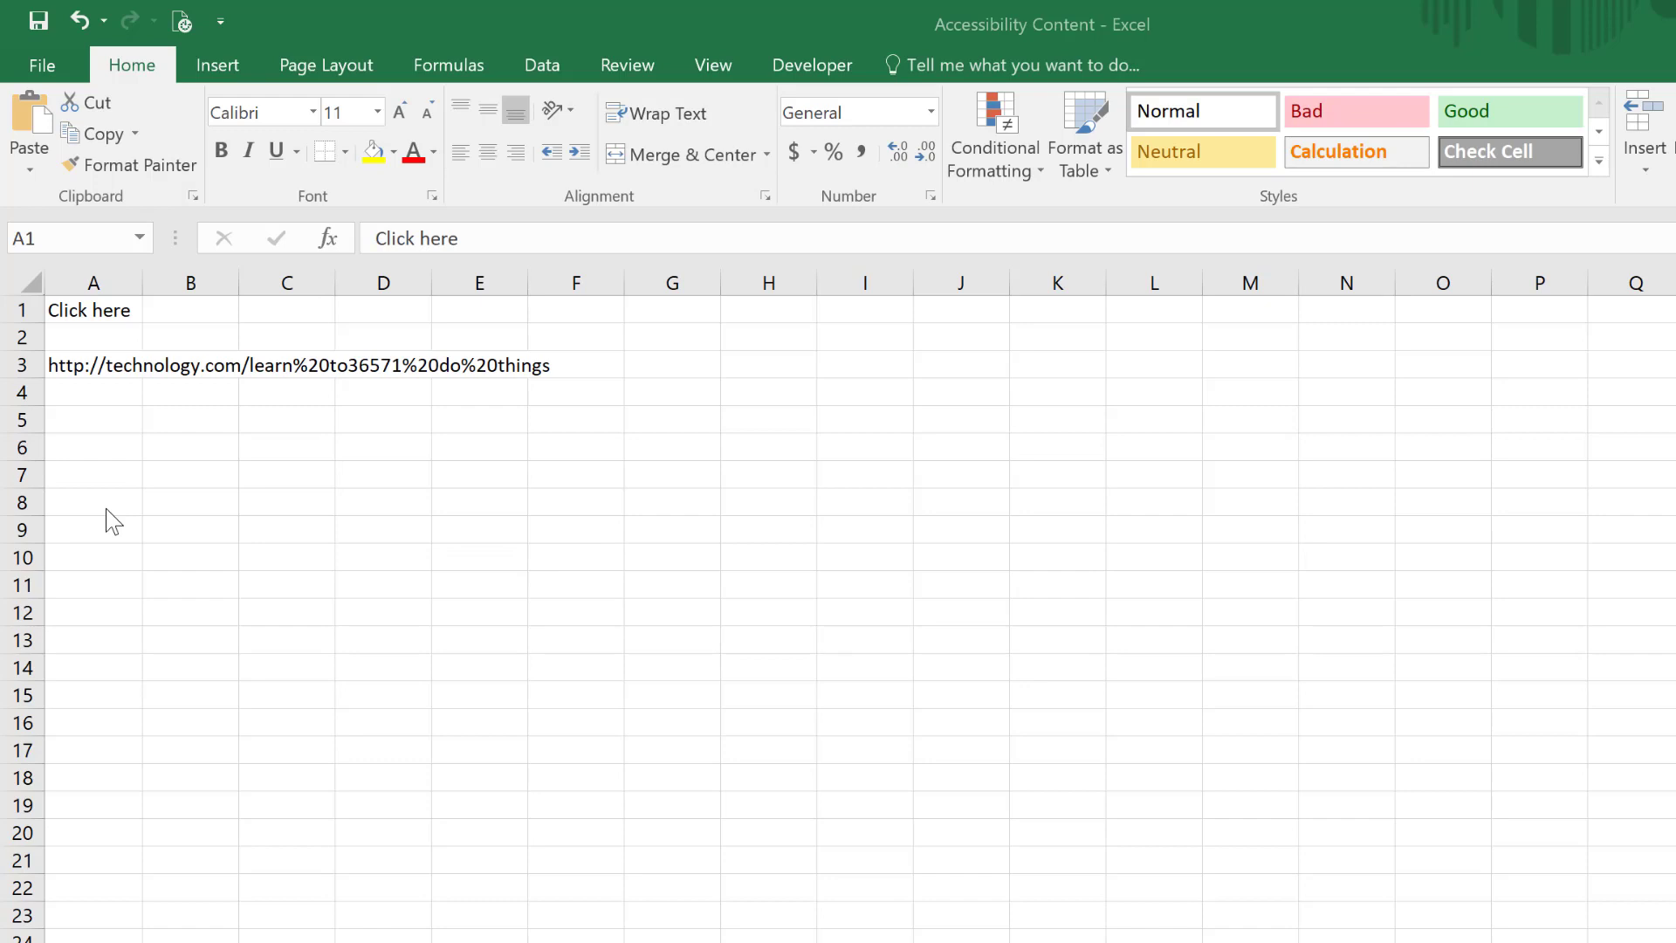
pyautogui.rightClick(106, 307)
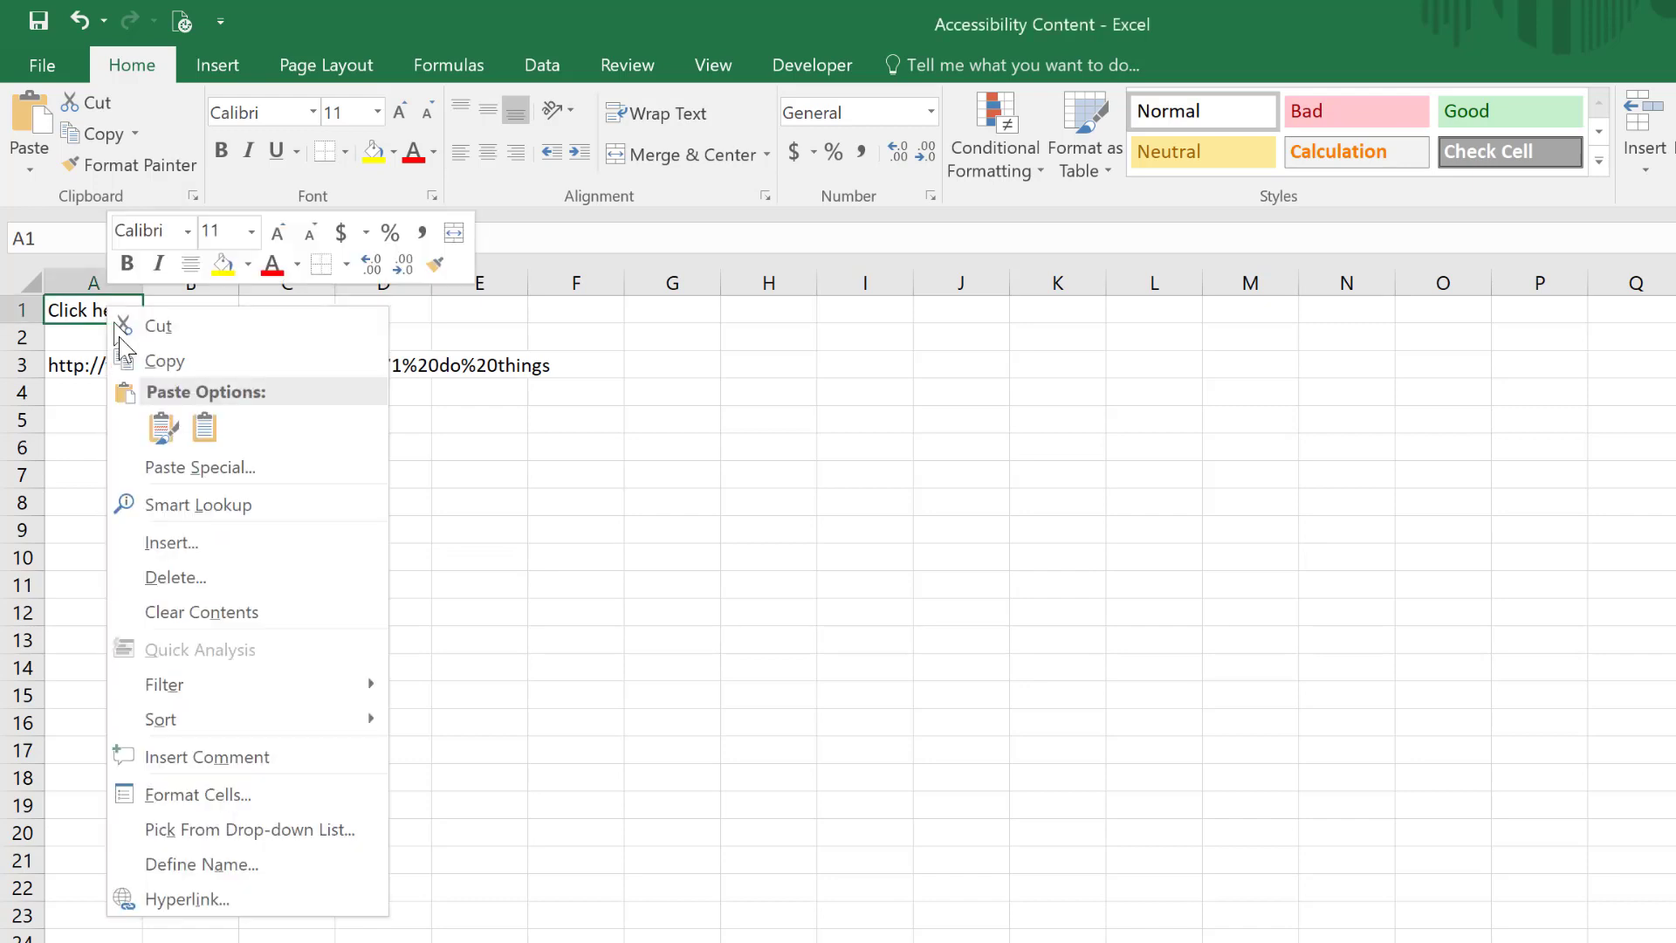
pyautogui.click(197, 902)
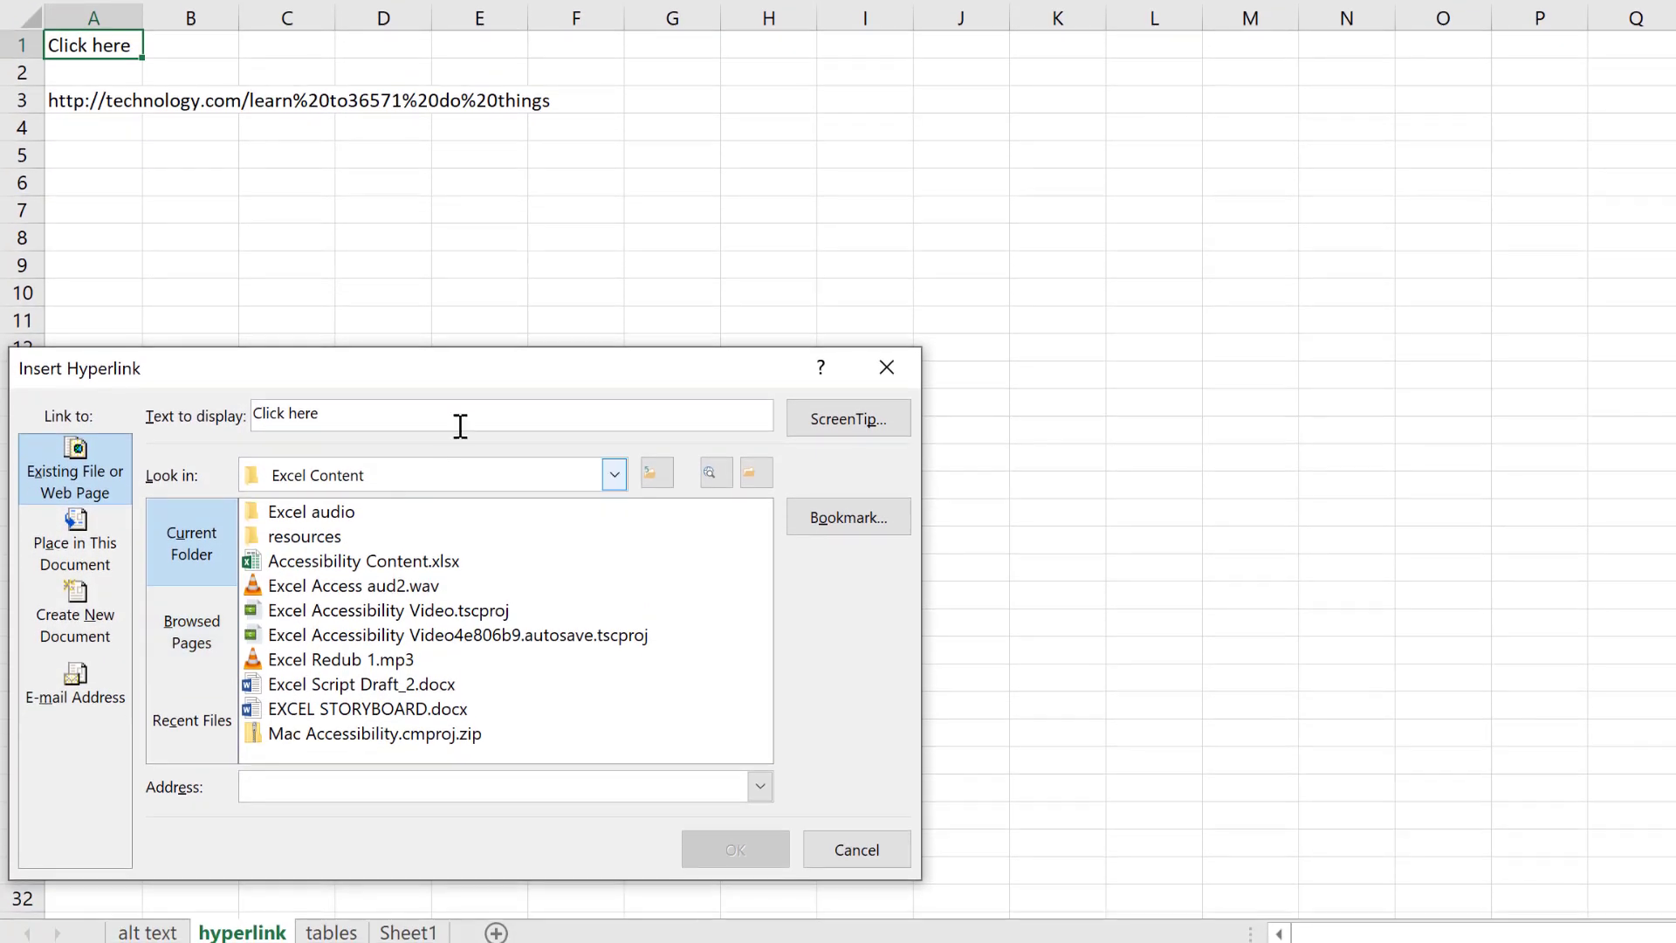
pyautogui.moveTo(319, 421); pyautogui.dragTo(225, 423)
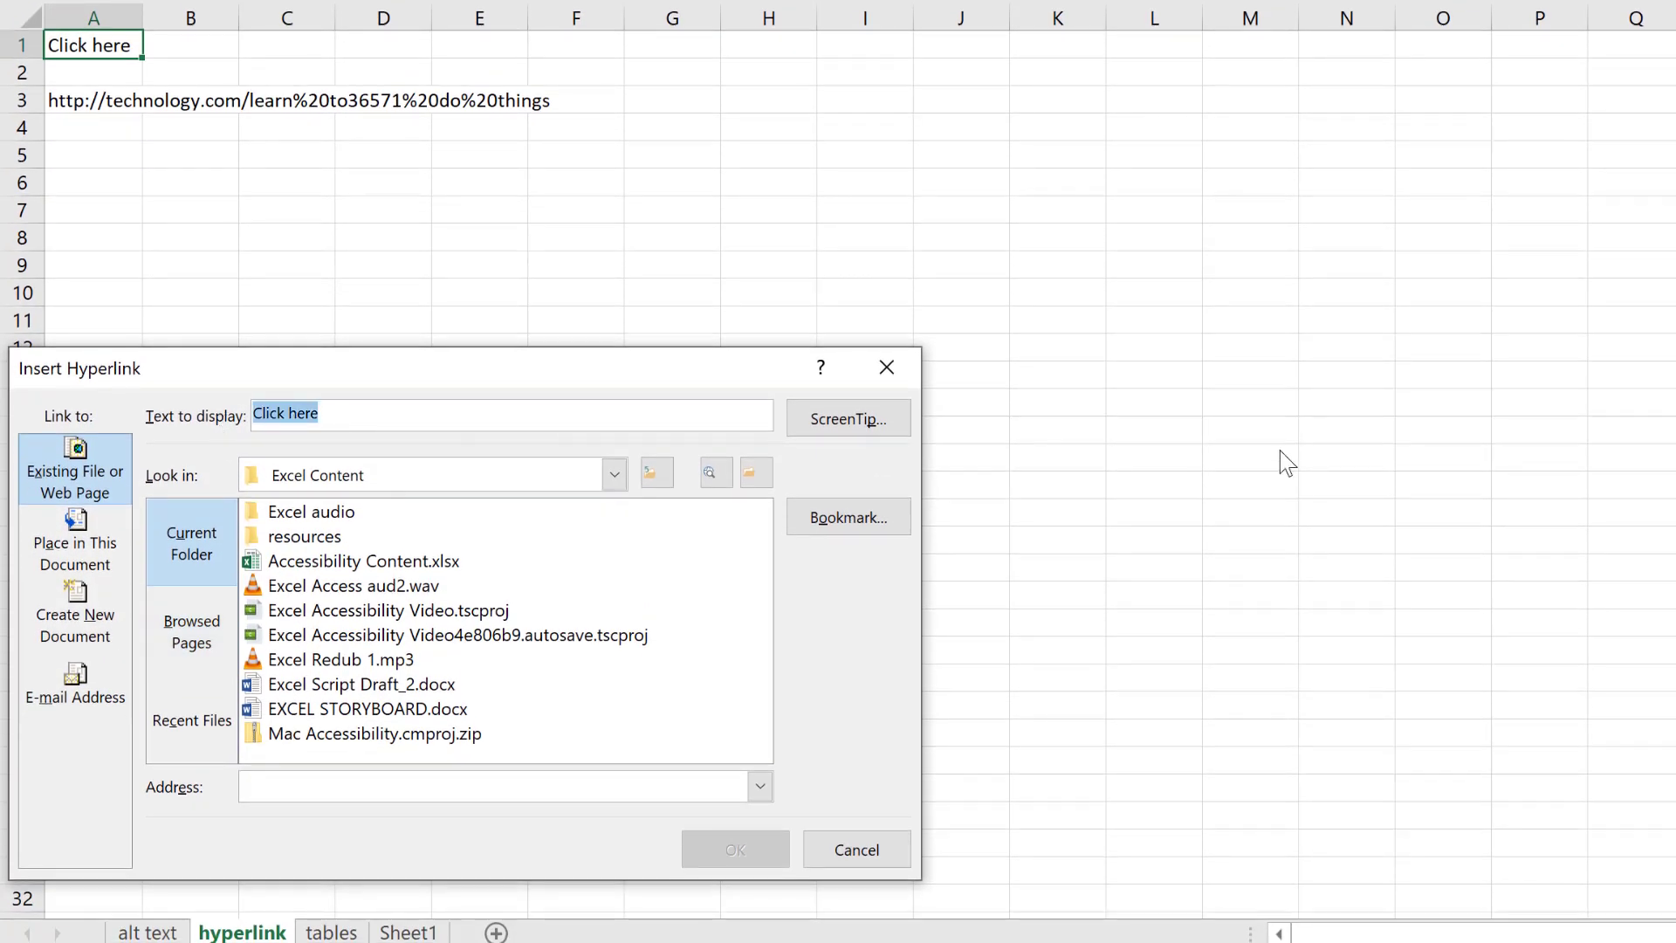
pyautogui.write('Accessibilit')
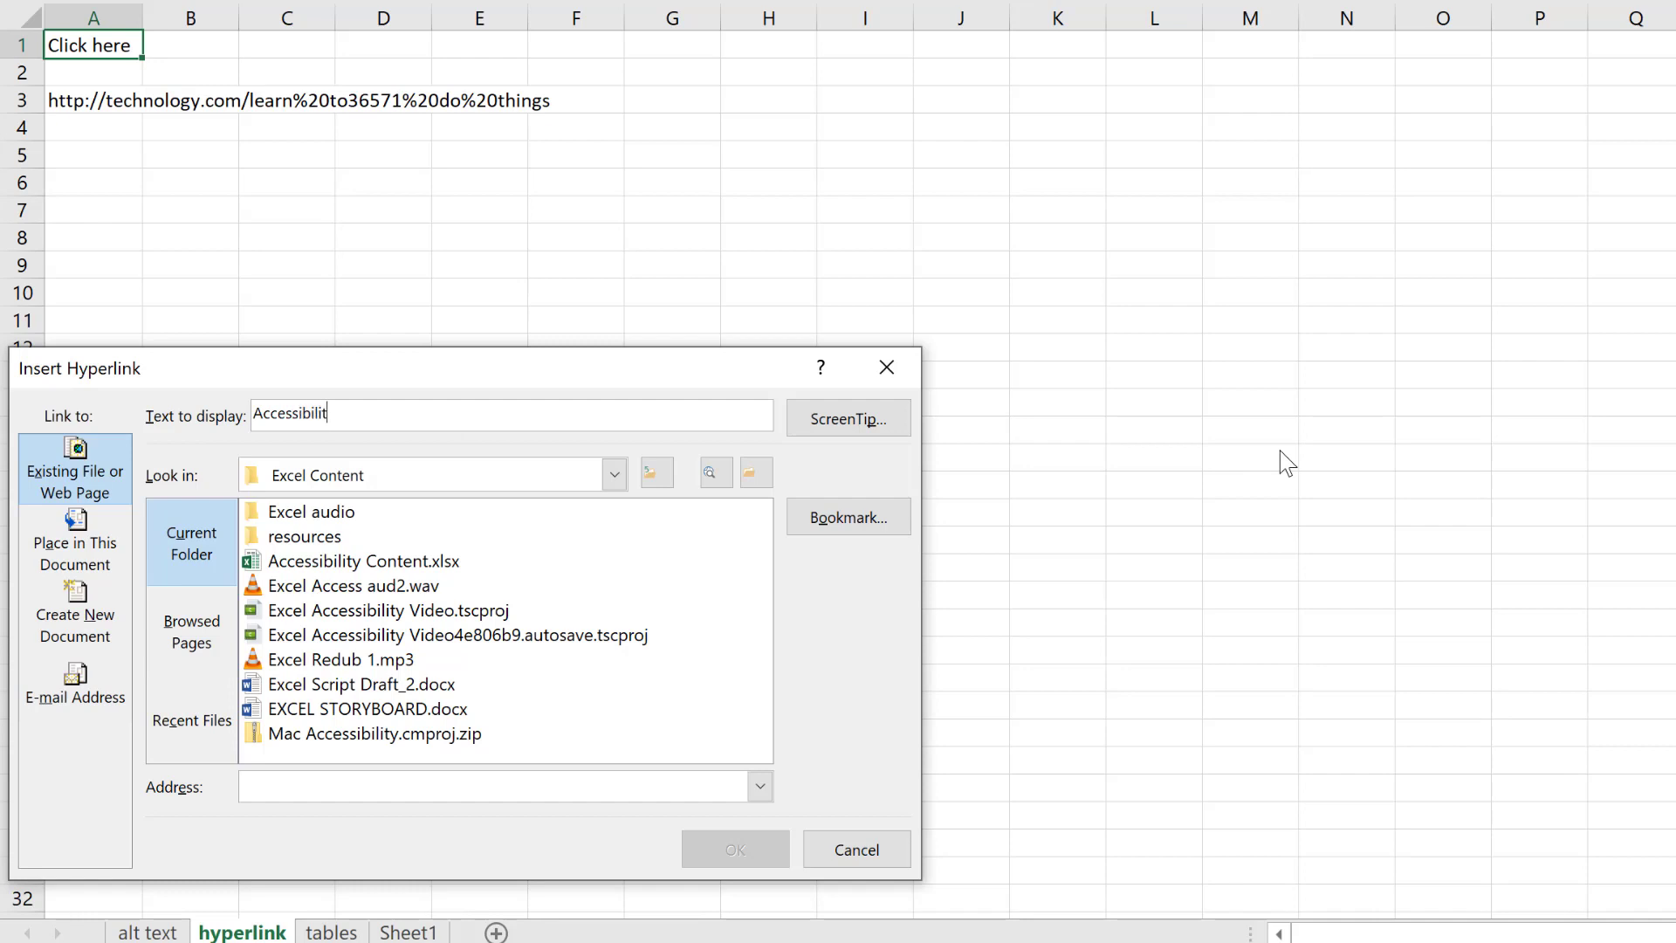
pyautogui.write('y Resources')
pyautogui.write('https://content-accessibility.ku.edu/')
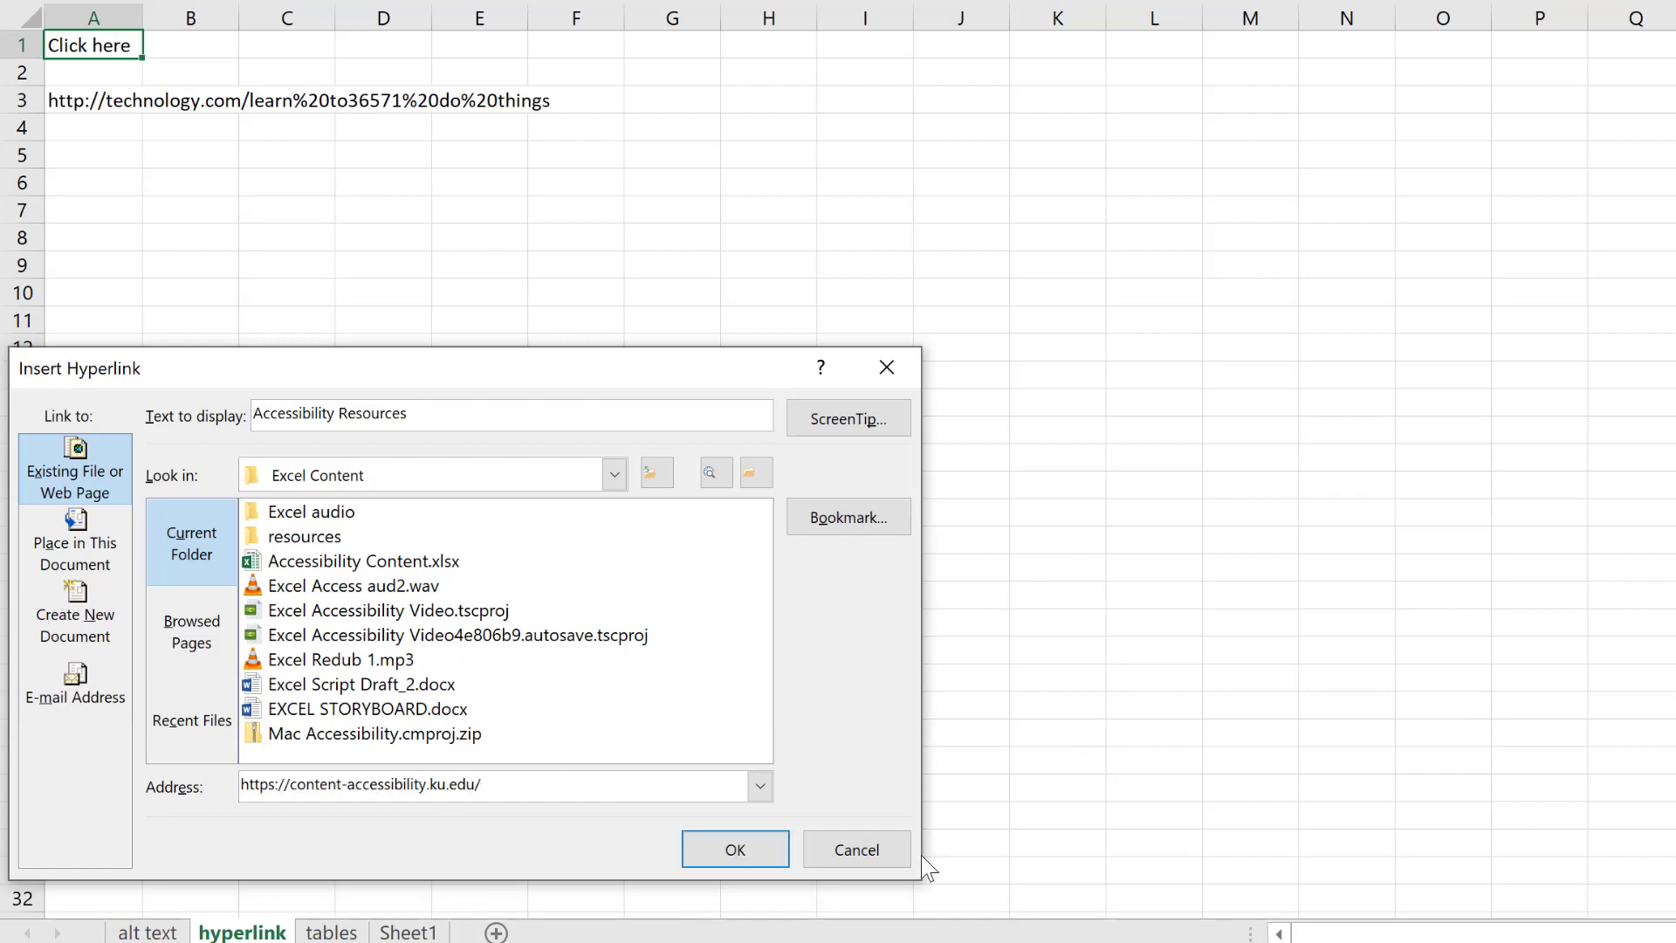
pyautogui.click(733, 858)
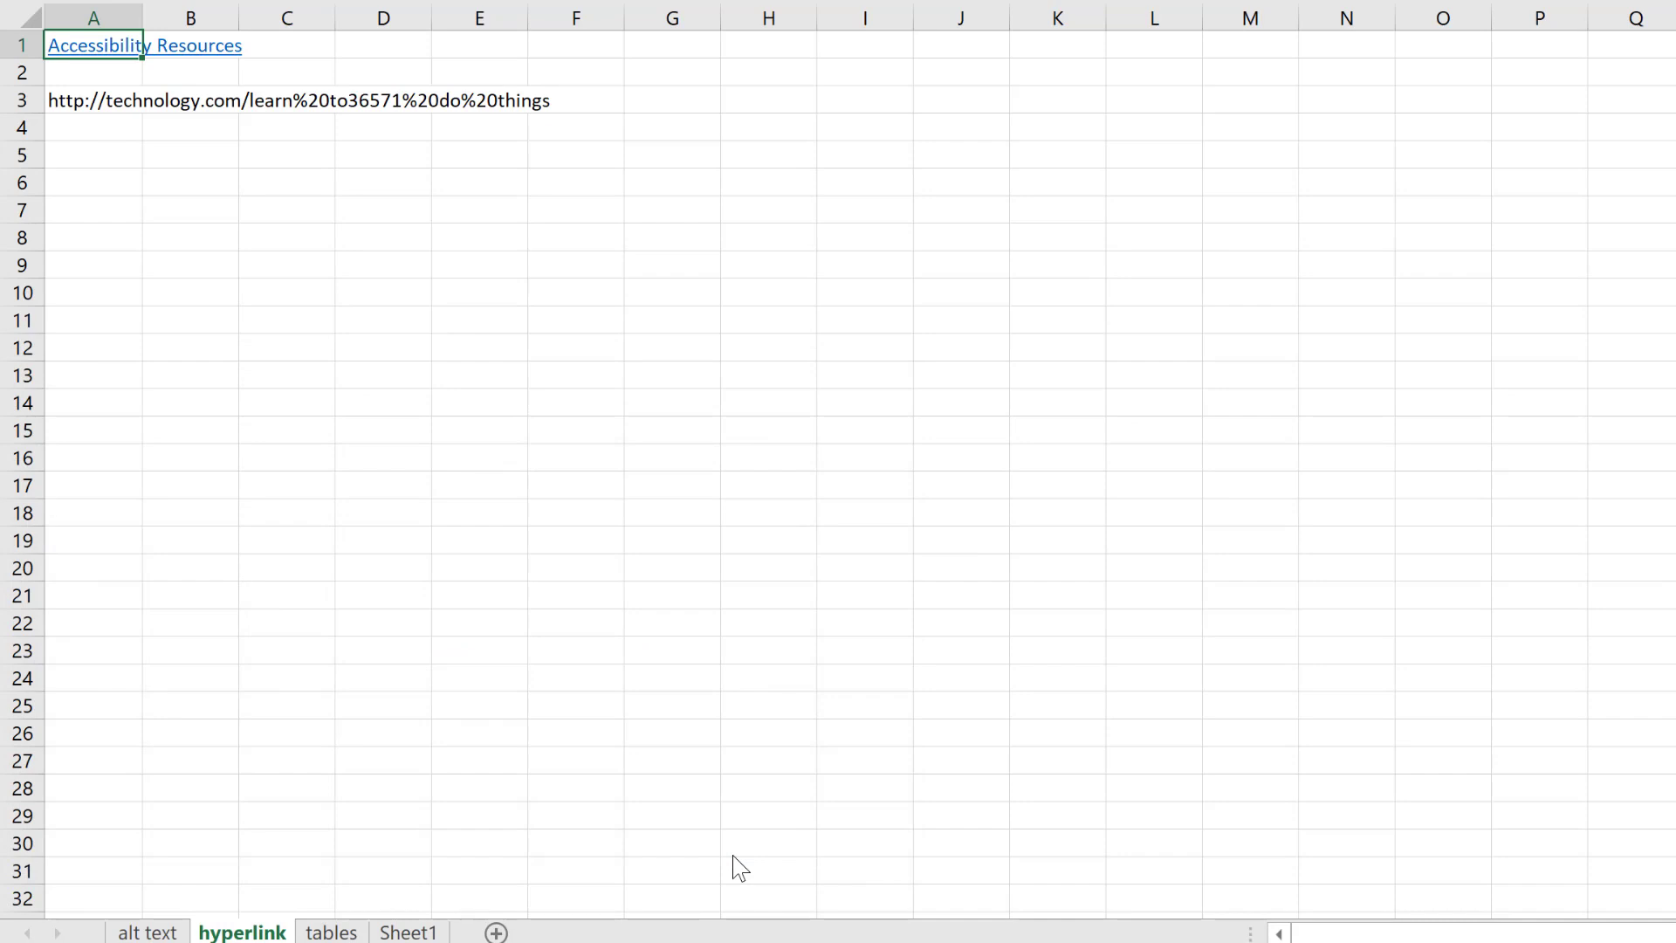
# Step: Edit the hyperlink in A1 so its display text reads "KU Accessibility Resources"
pyautogui.rightClick(117, 60)
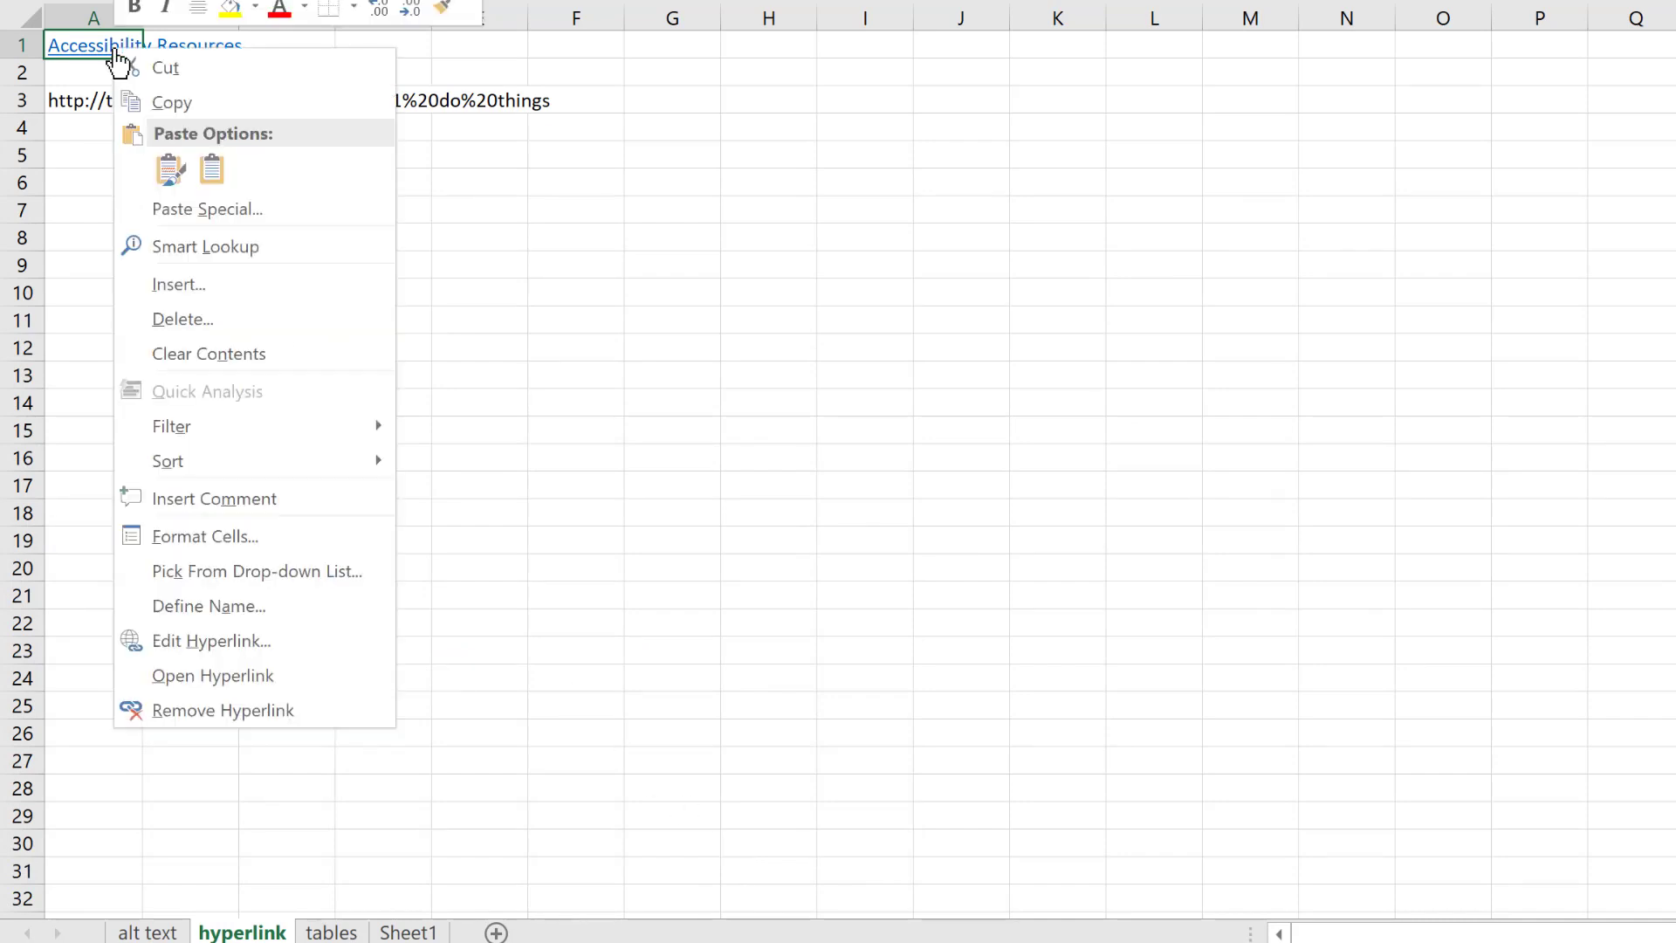
pyautogui.click(243, 640)
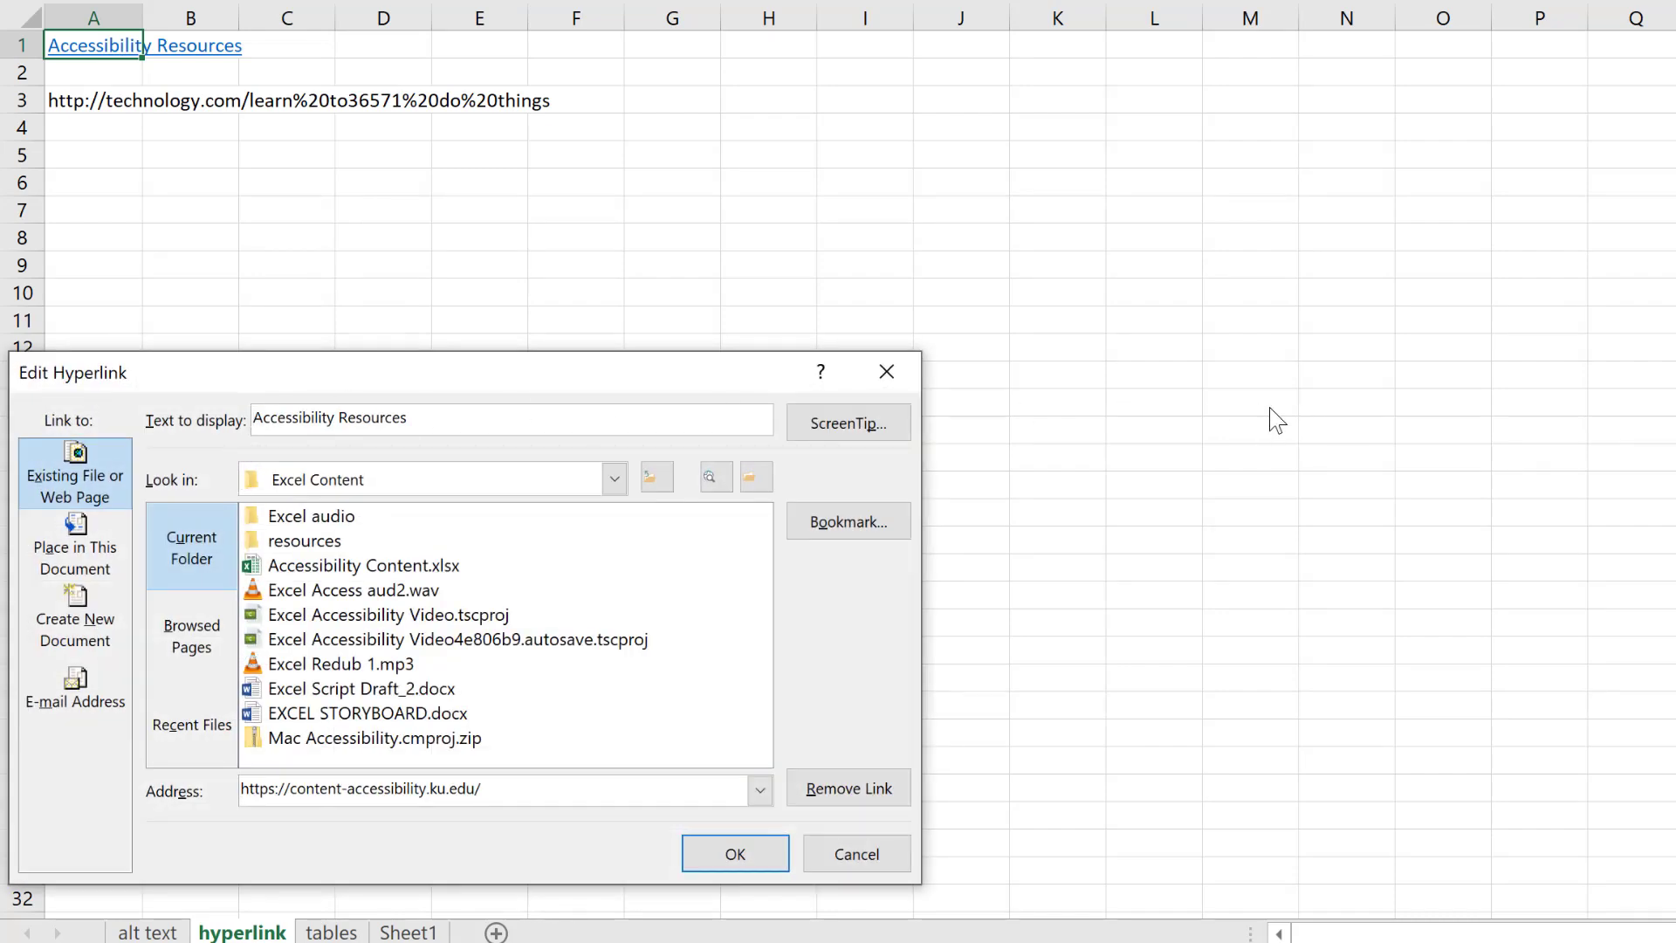
pyautogui.write('KU')
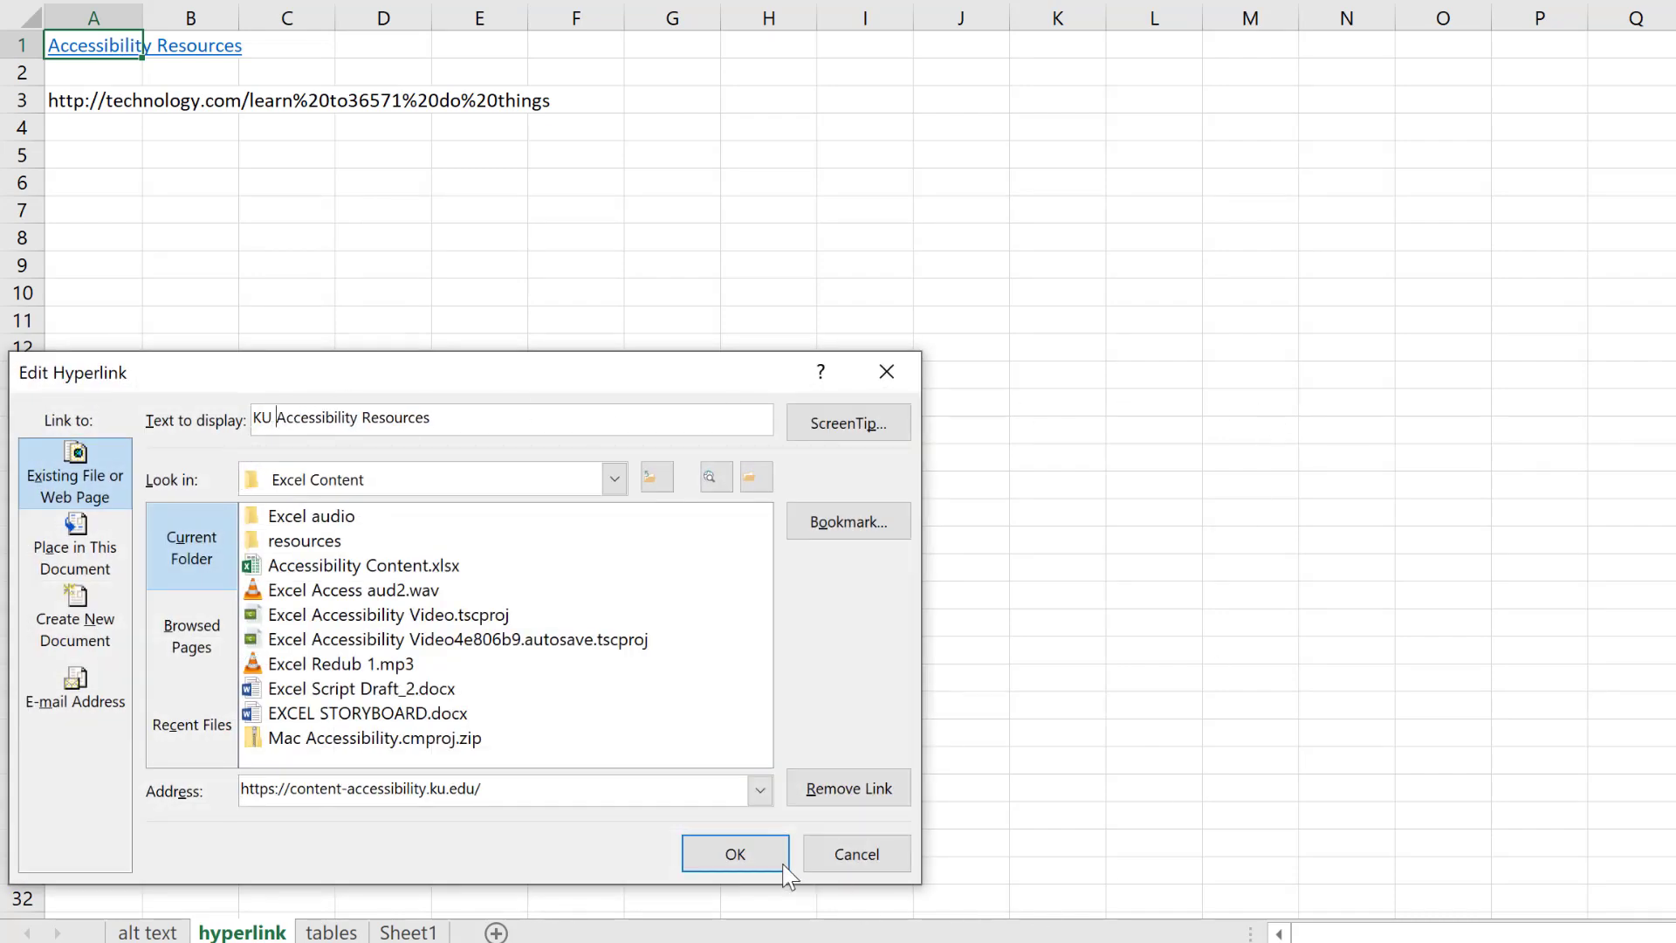
pyautogui.click(747, 856)
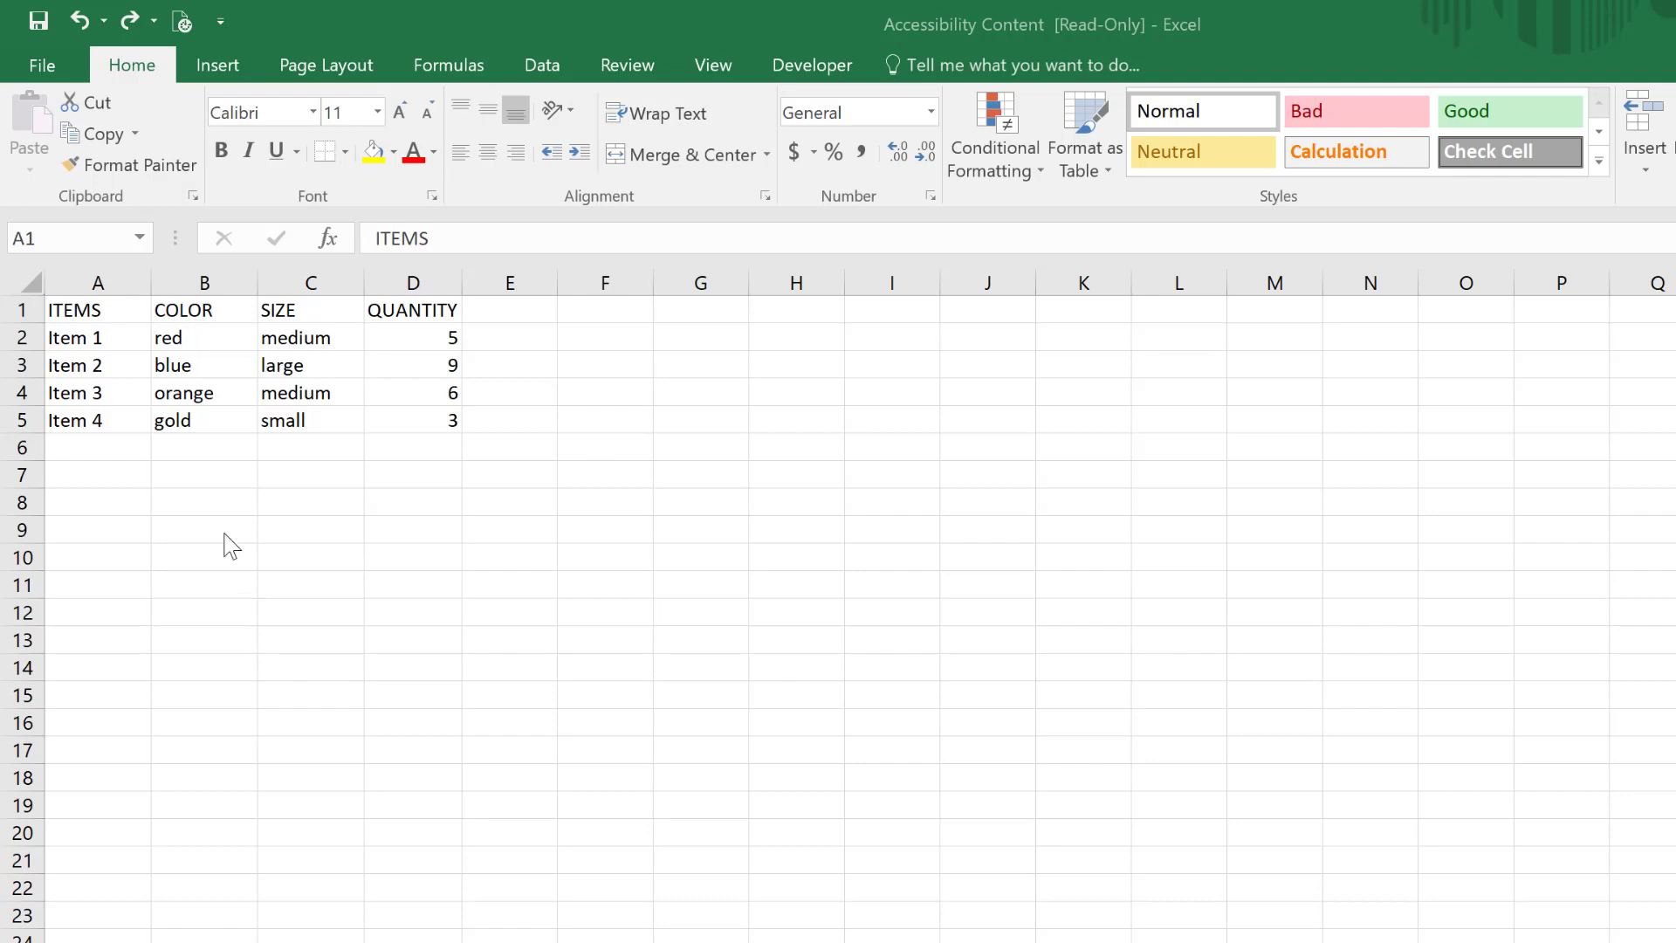
# Step: Convert the item data in A1:D5 into a table that has headers
pyautogui.moveTo(89, 310); pyautogui.dragTo(416, 422)
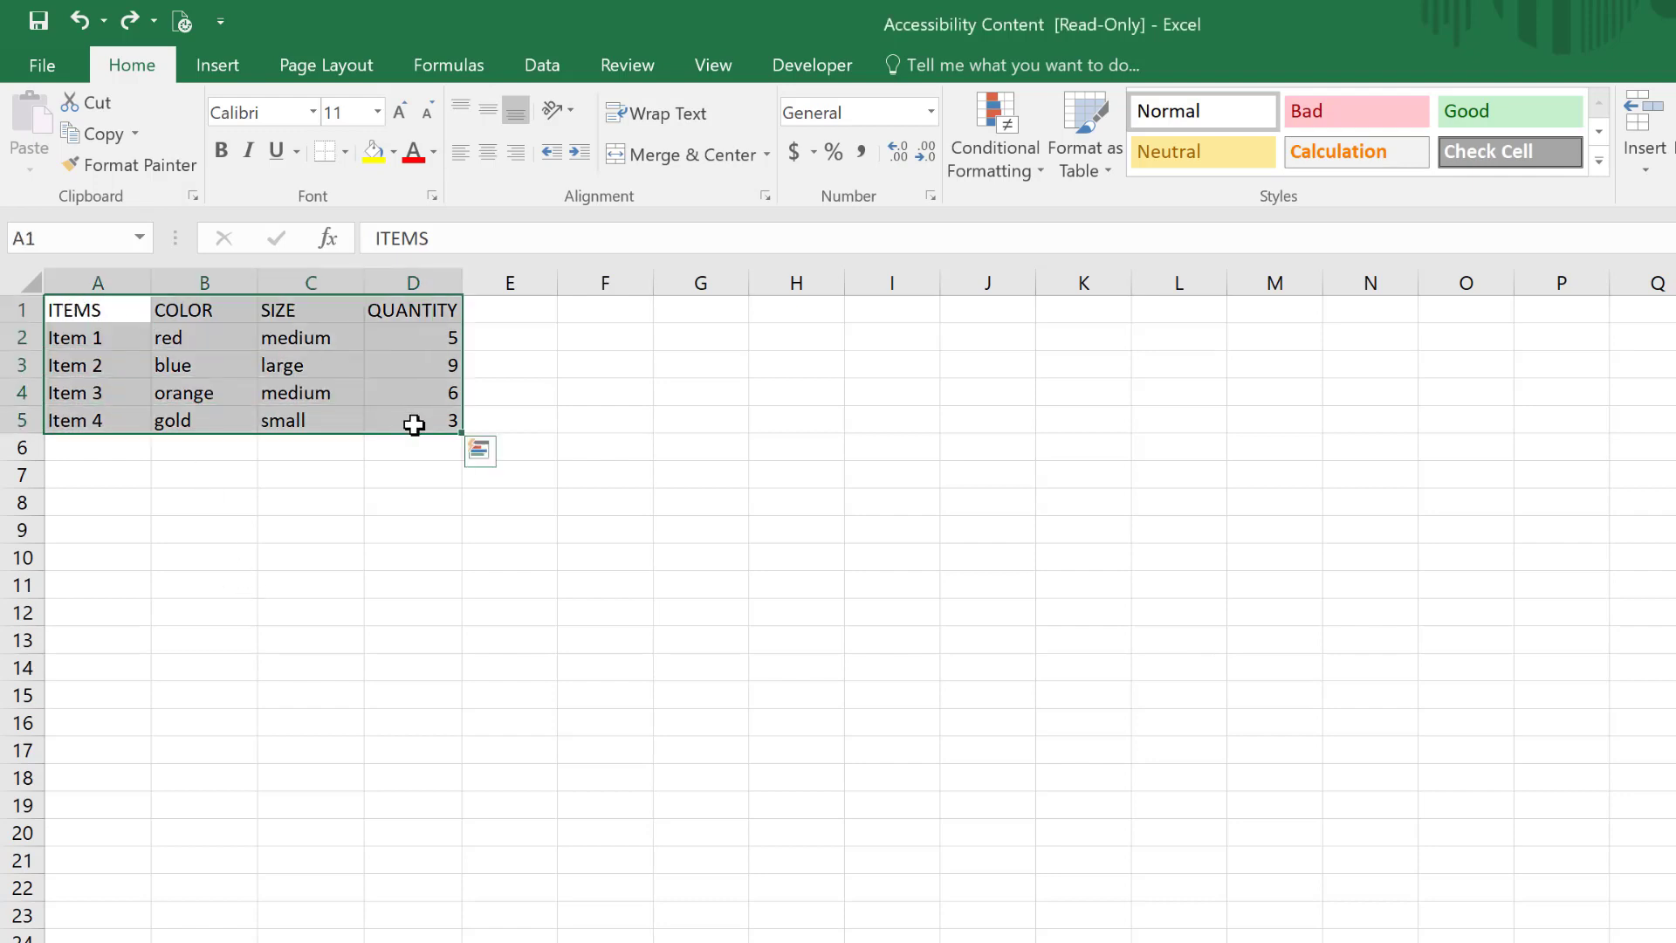
pyautogui.click(229, 72)
pyautogui.click(223, 121)
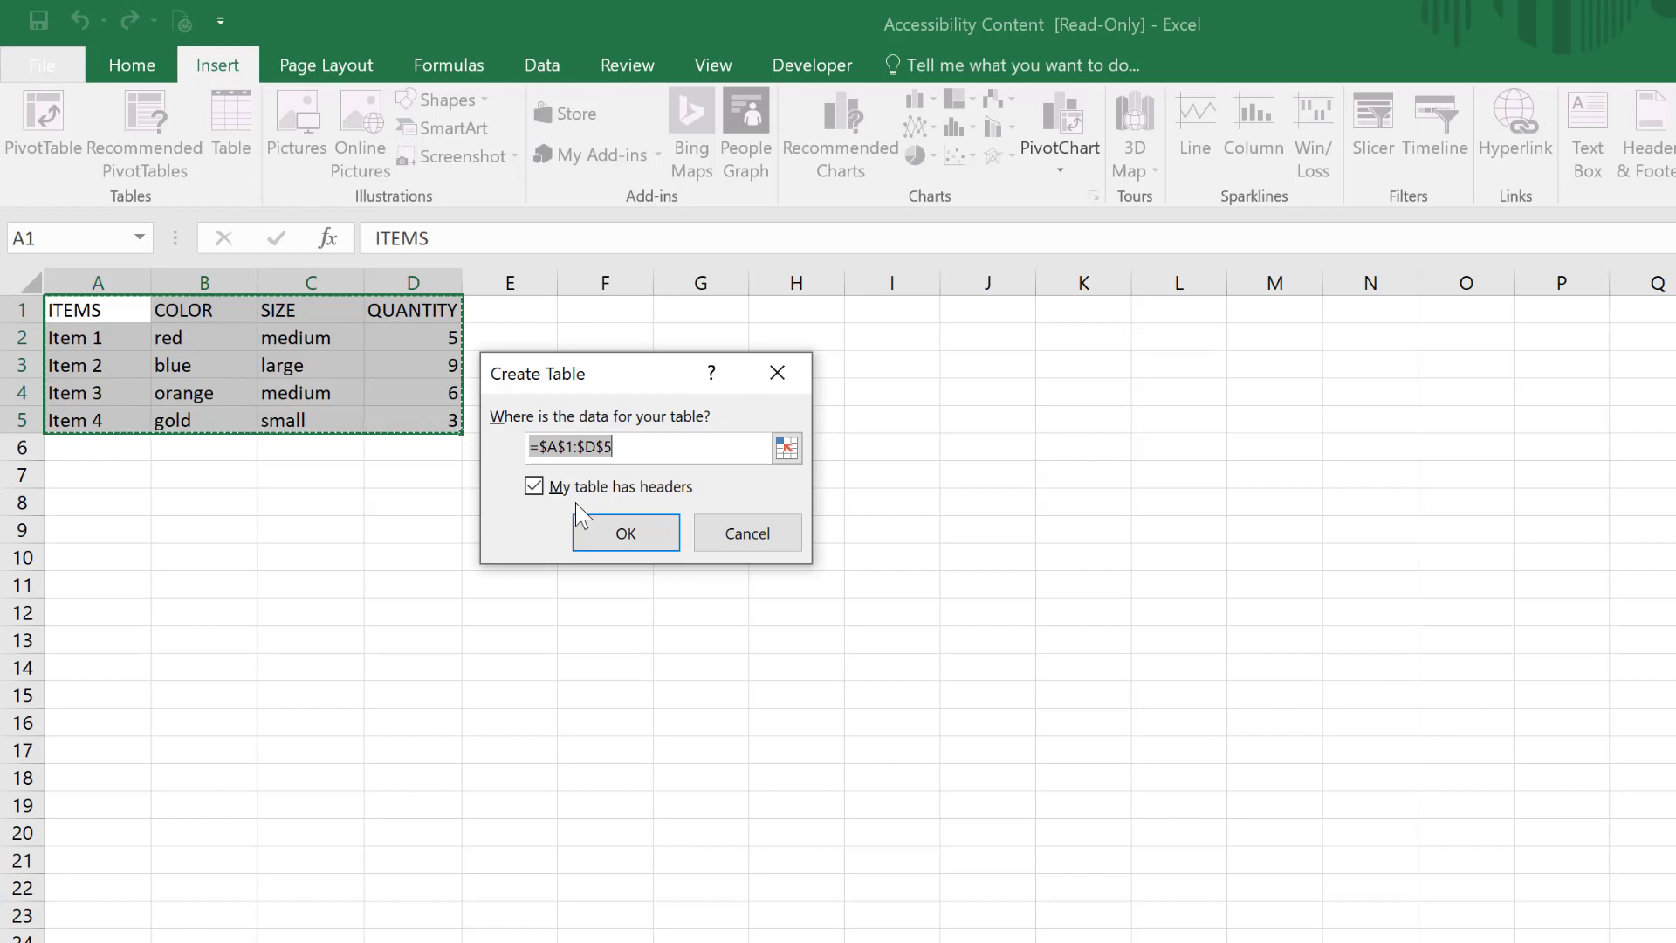
pyautogui.click(624, 541)
pyautogui.click(618, 534)
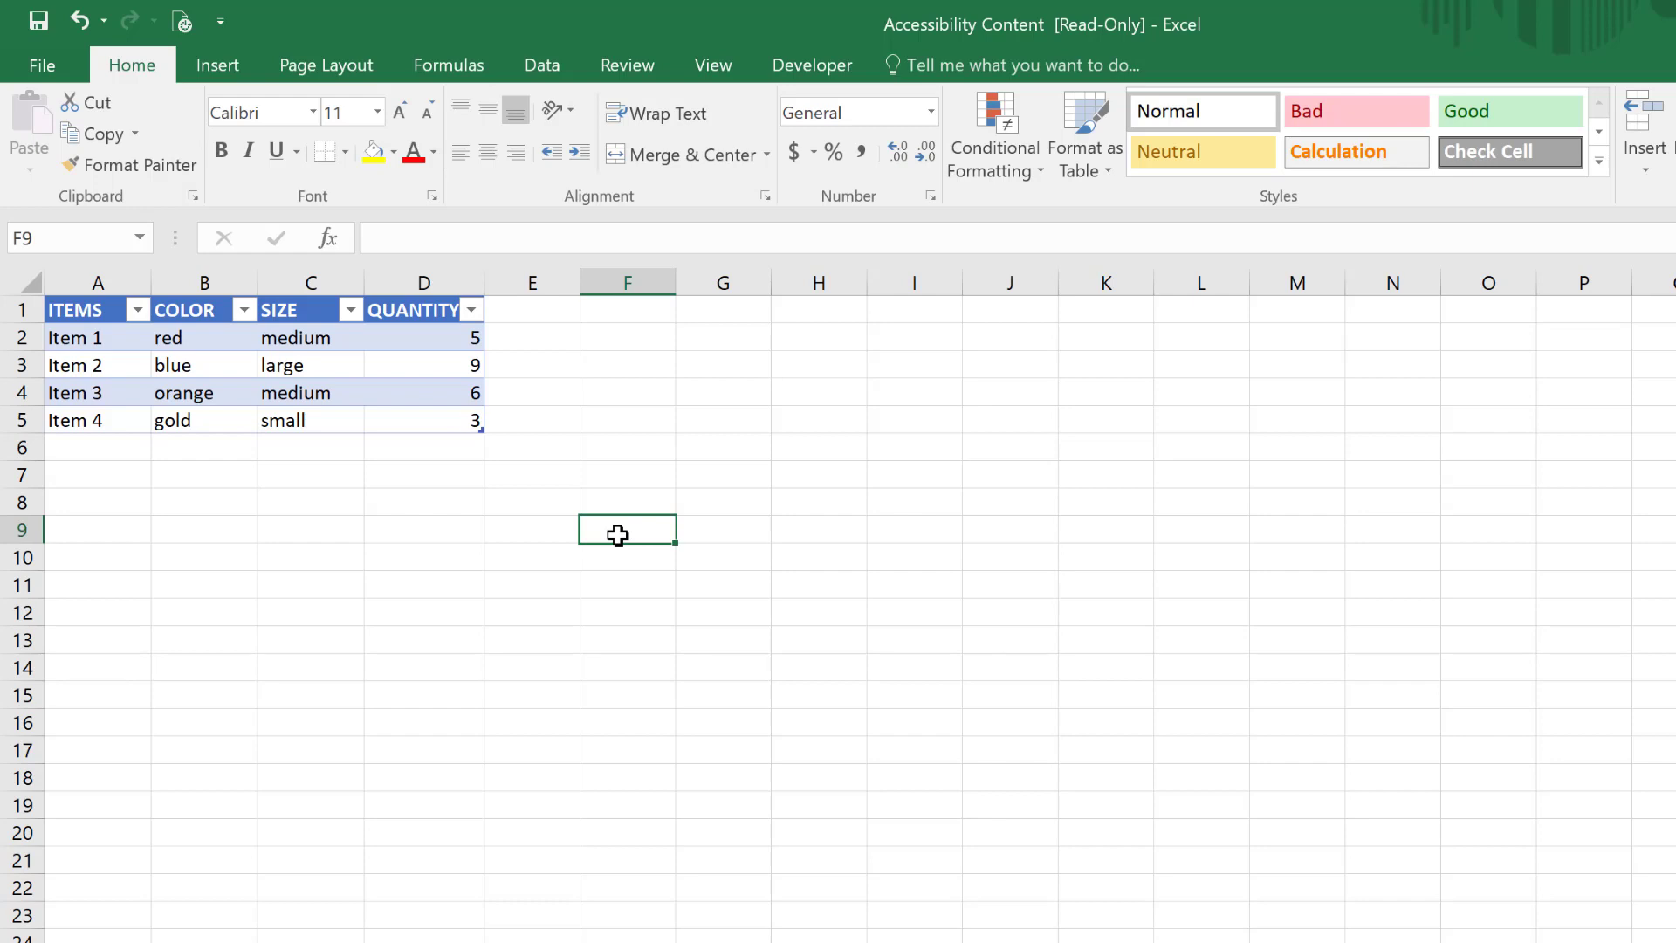
pyautogui.click(398, 307)
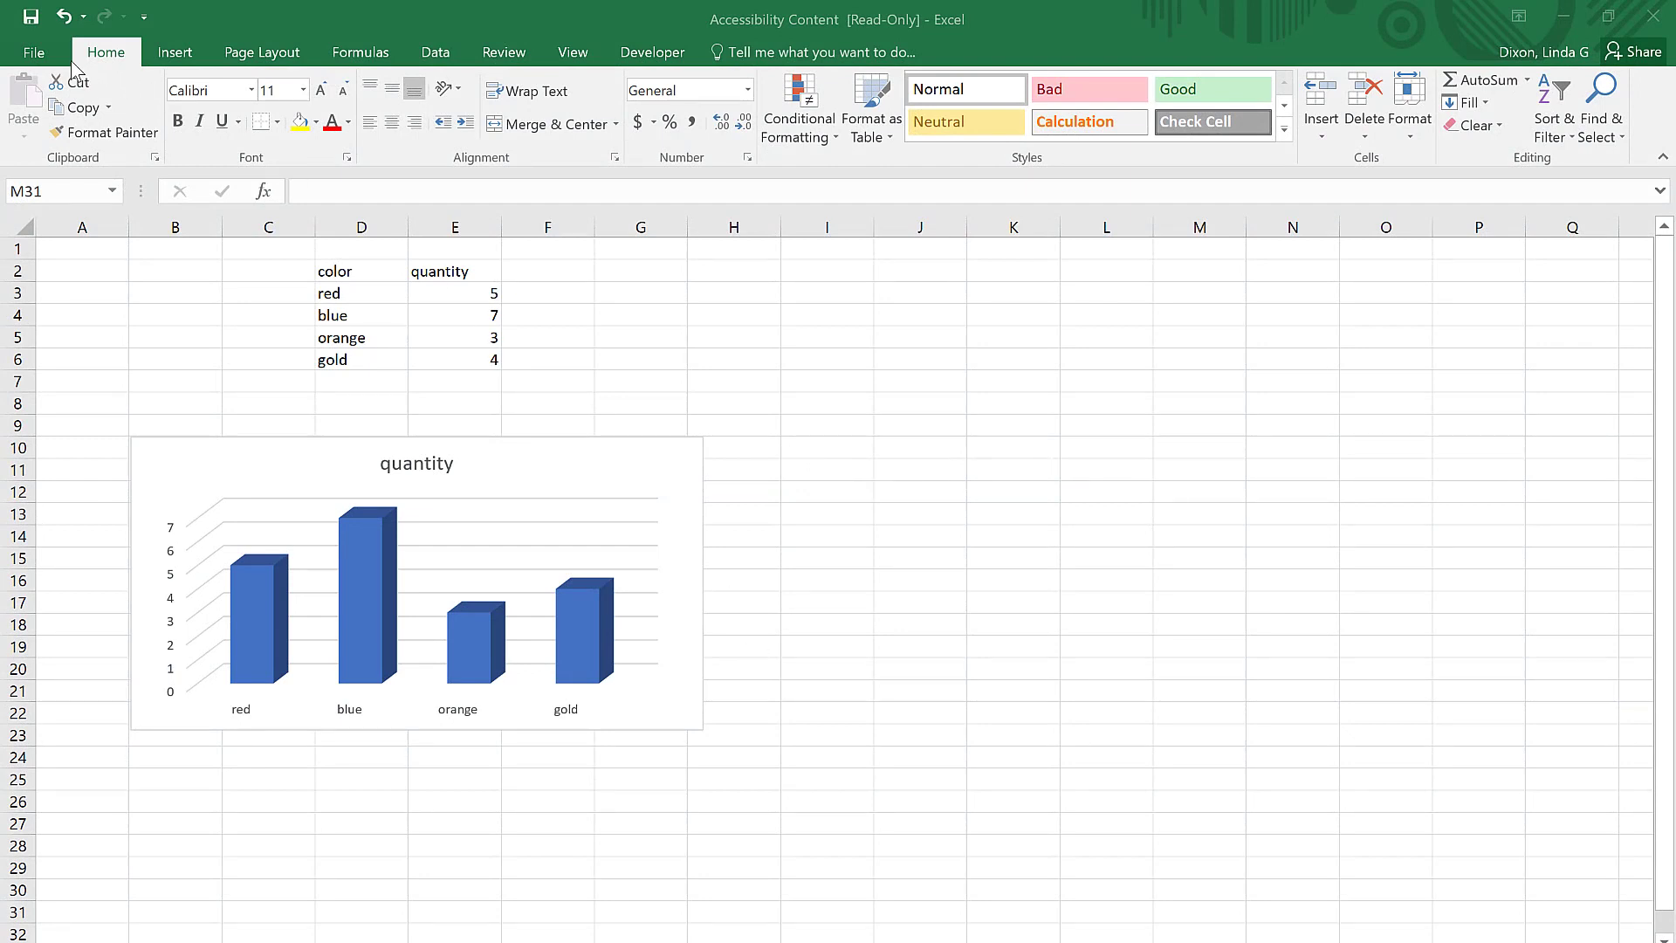
# Step: Run the accessibility check on the workbook and review the Sheet1 entry under Default Sheet Names
pyautogui.click(35, 54)
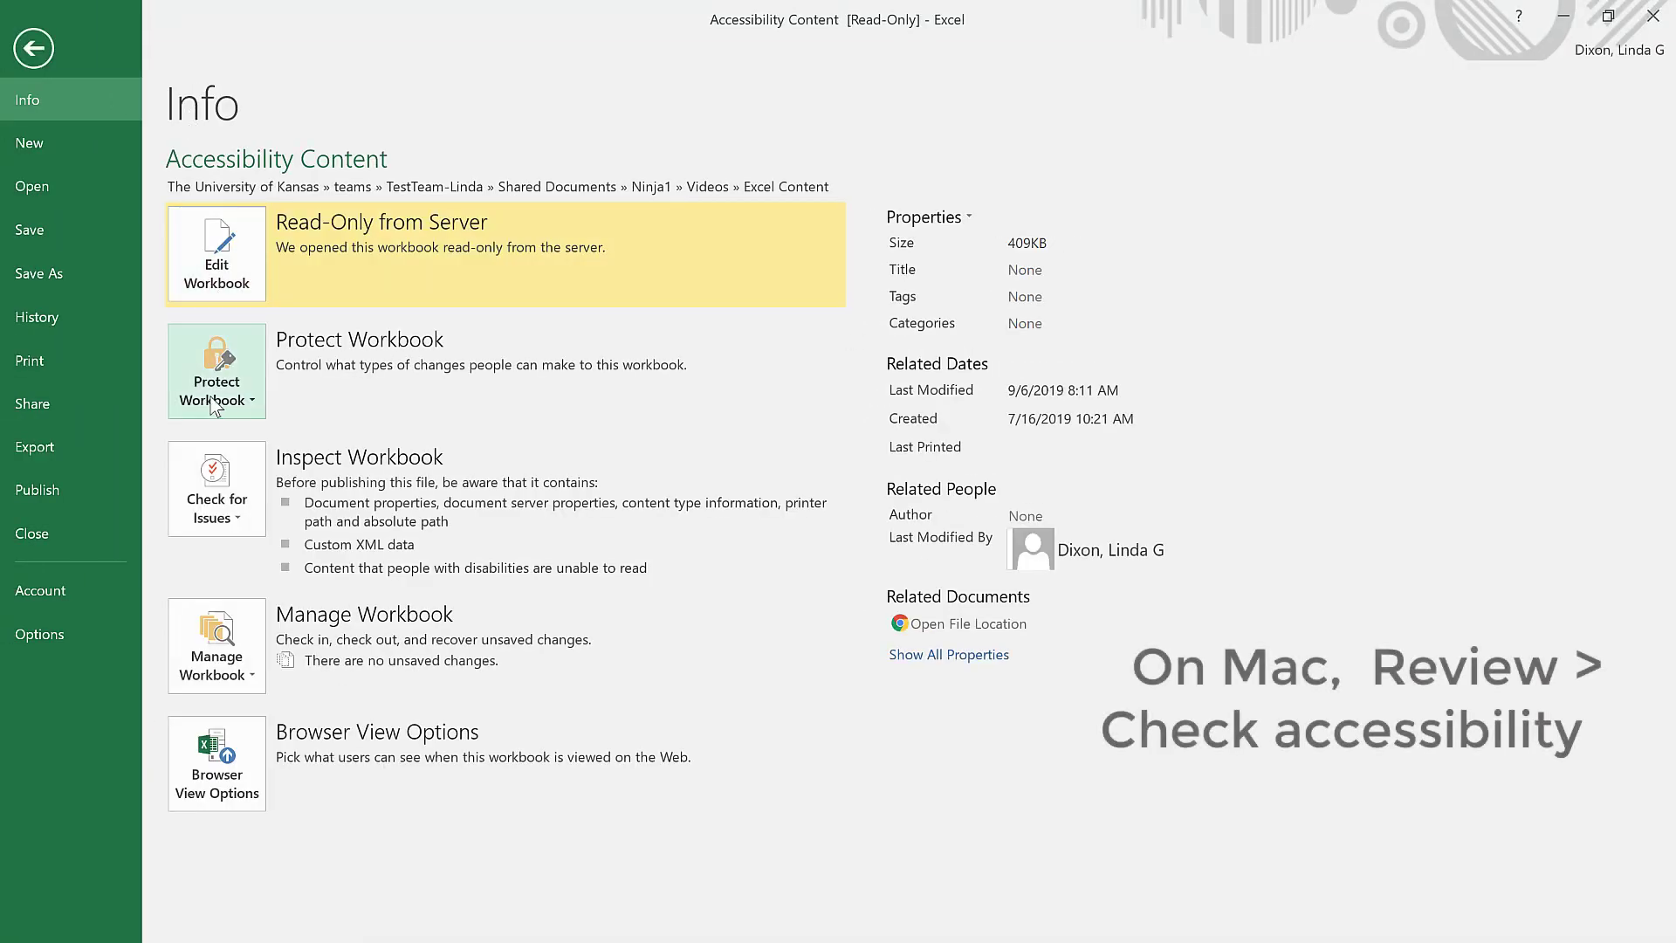
pyautogui.click(217, 502)
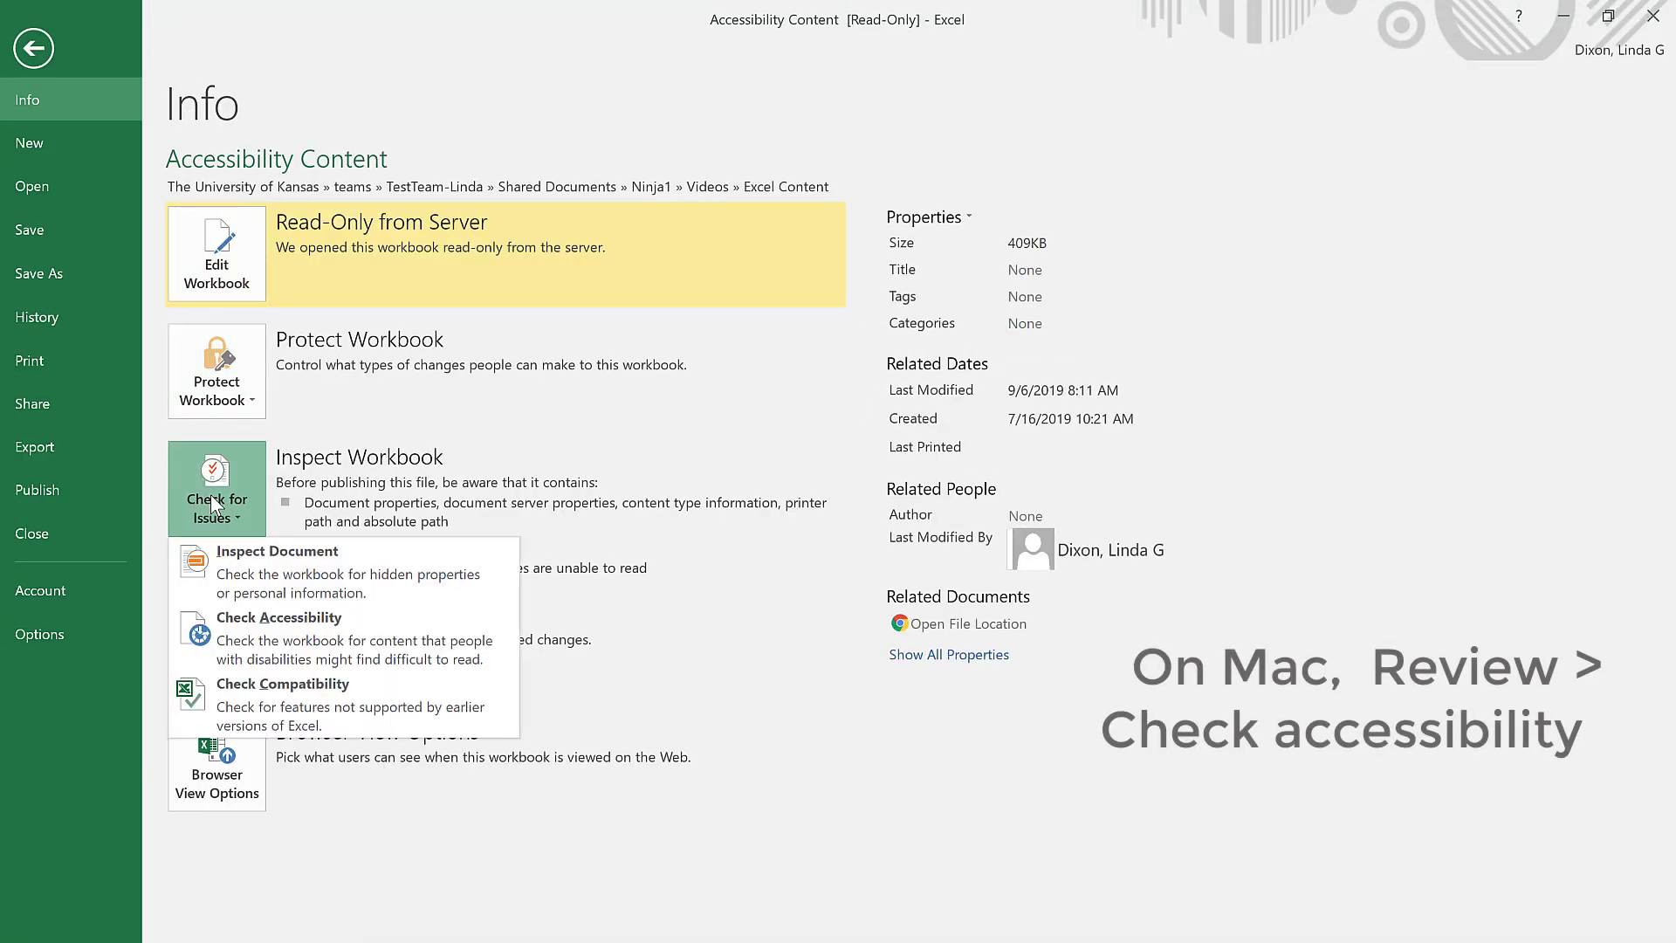
pyautogui.click(280, 642)
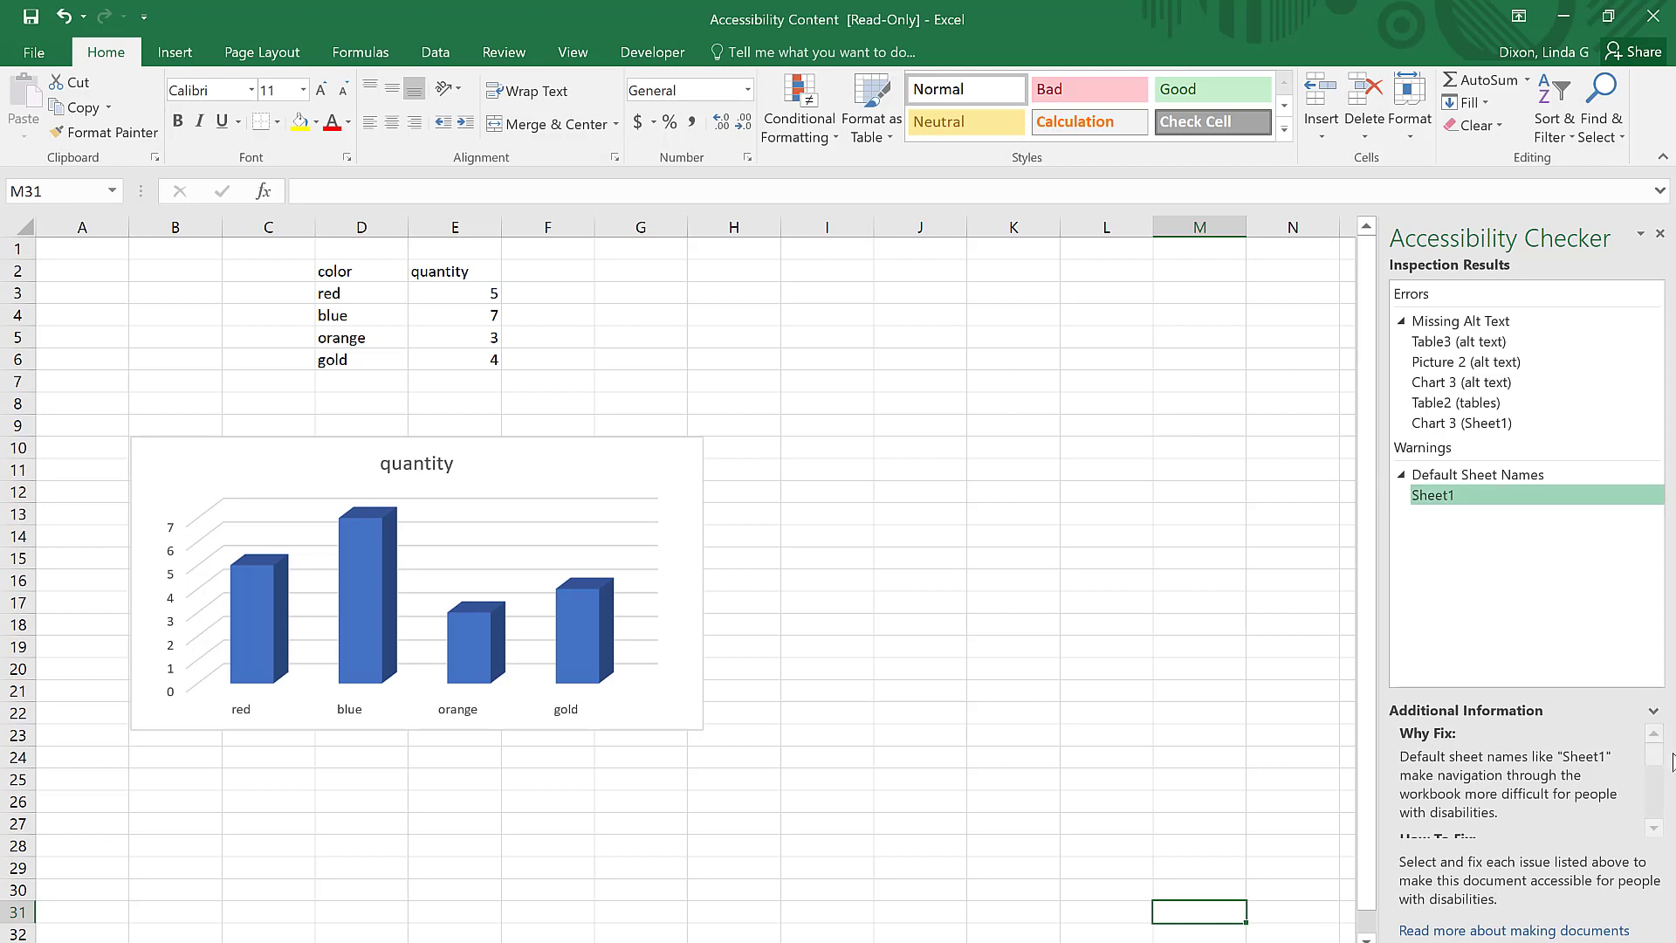
pyautogui.moveTo(1656, 756)
pyautogui.mouseDown()
pyautogui.moveTo(1667, 817)
pyautogui.moveTo(1672, 761)
pyautogui.mouseUp()
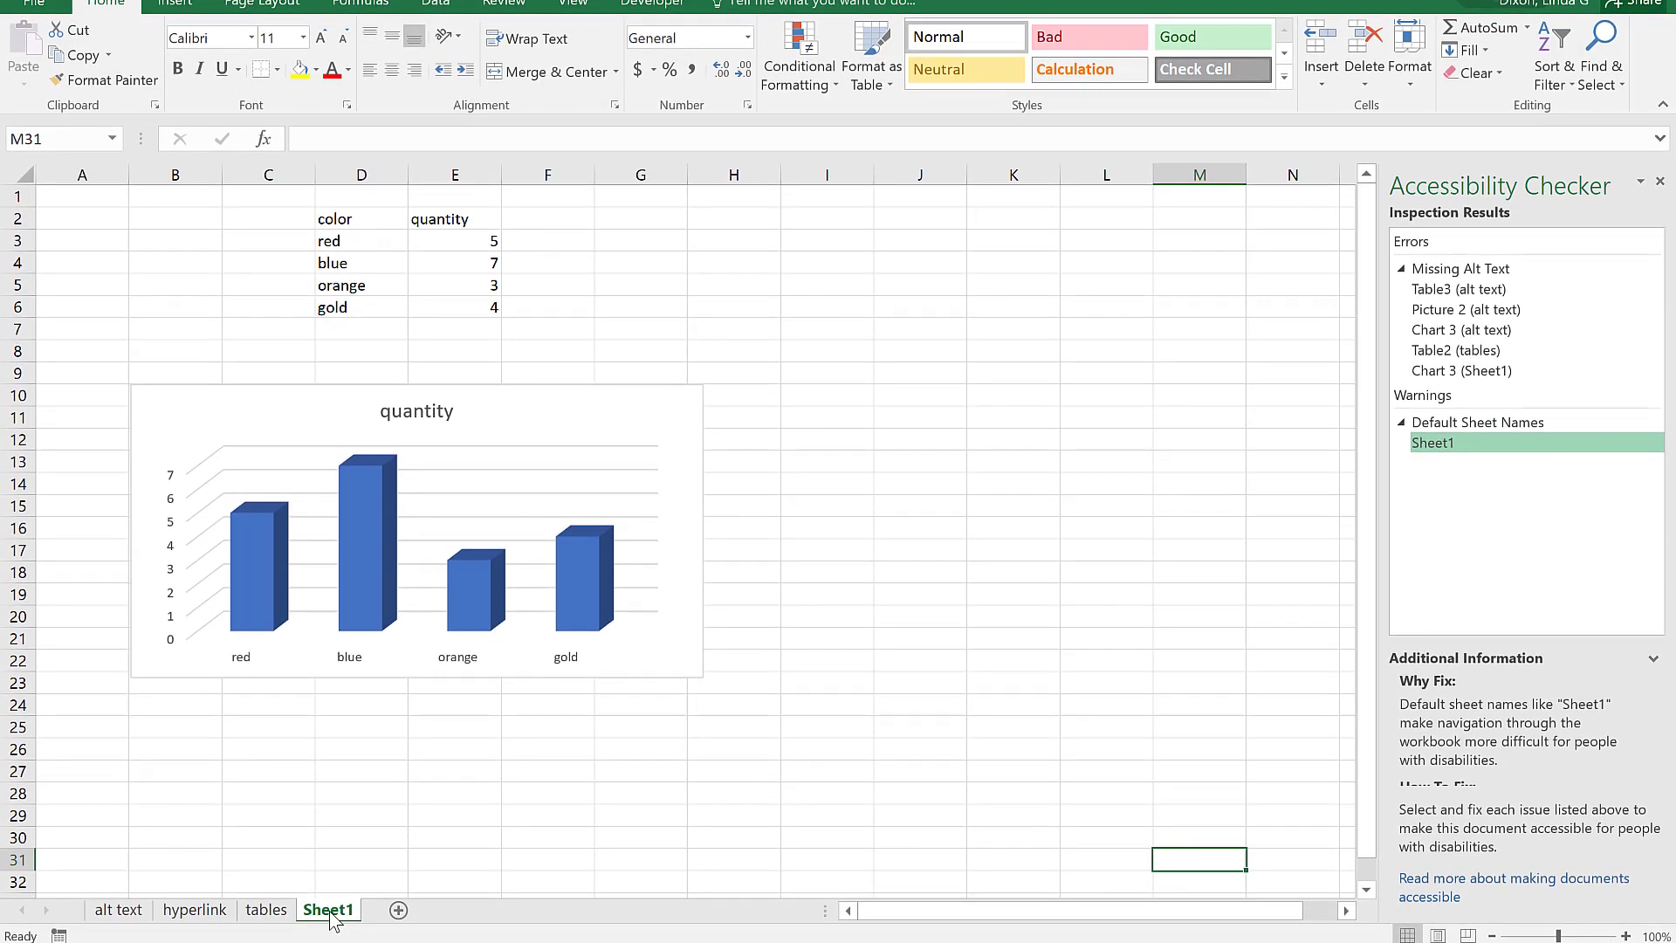
# Step: Rename the Sheet1 worksheet as "data"
pyautogui.rightClick(332, 919)
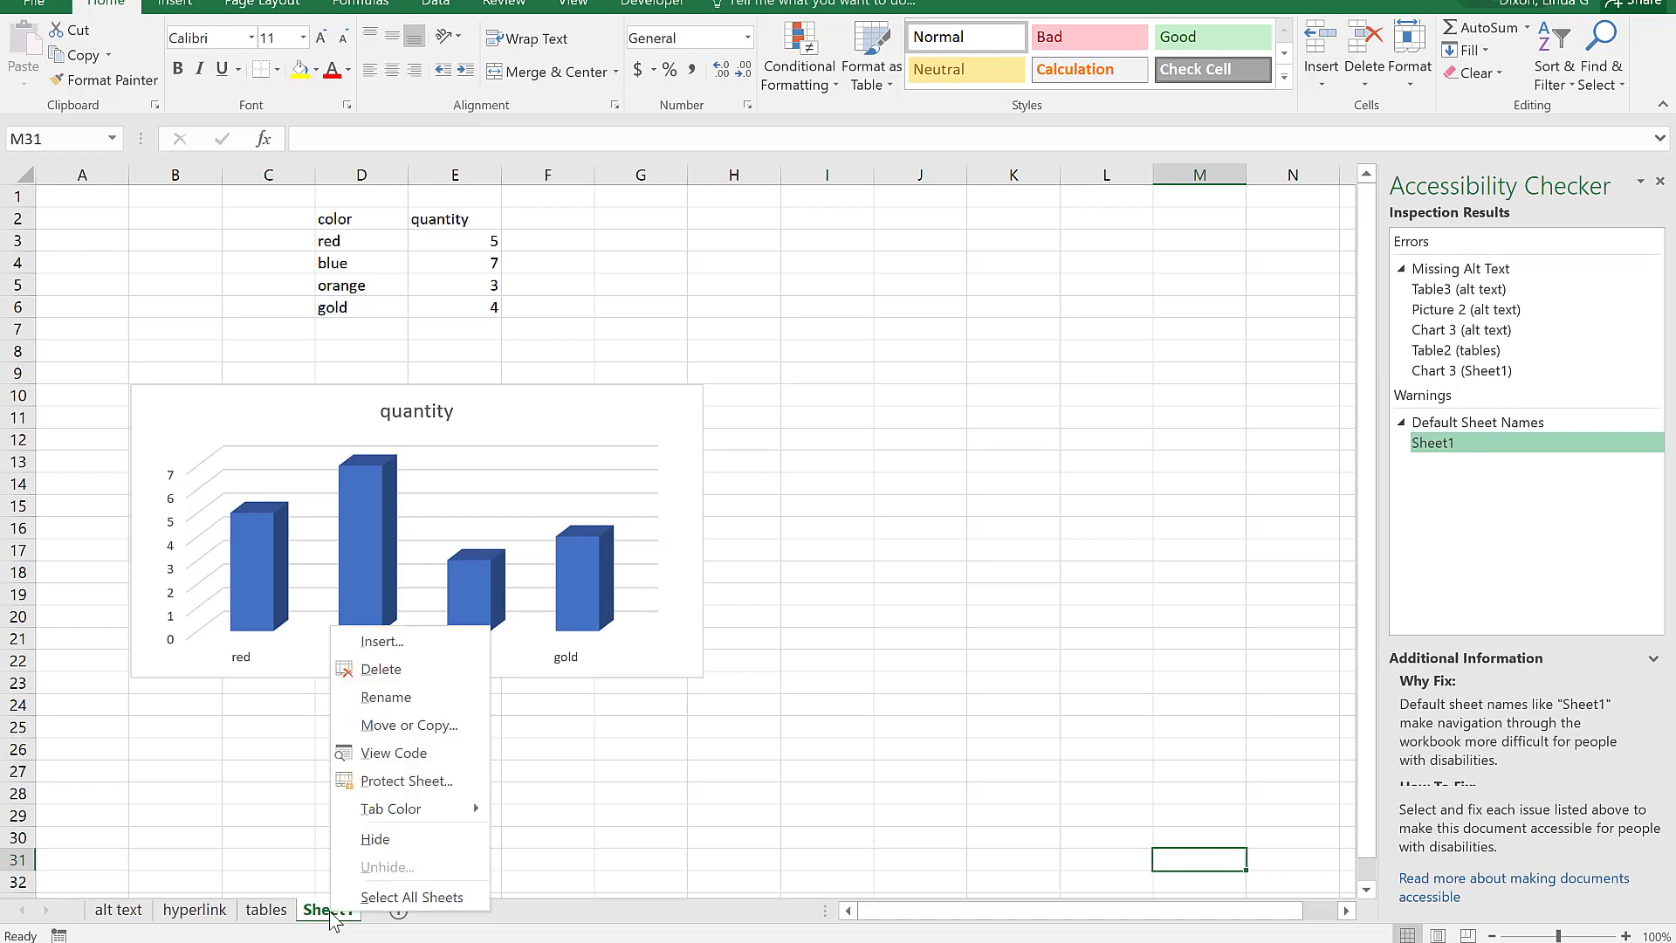
pyautogui.click(403, 703)
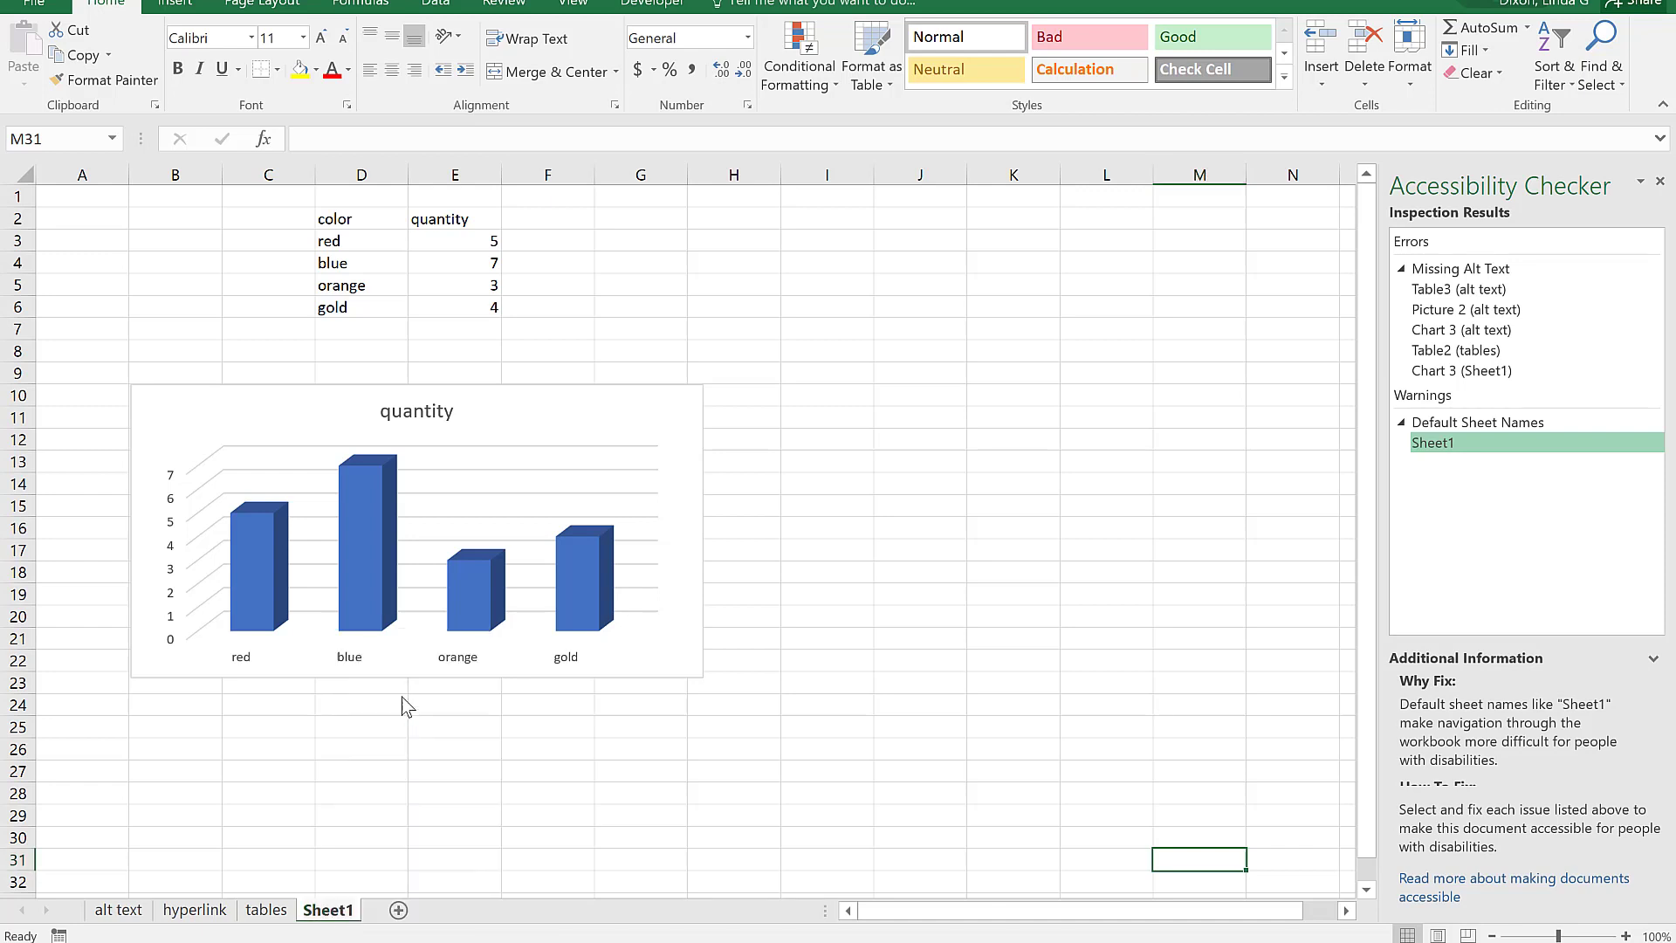
pyautogui.write('data')
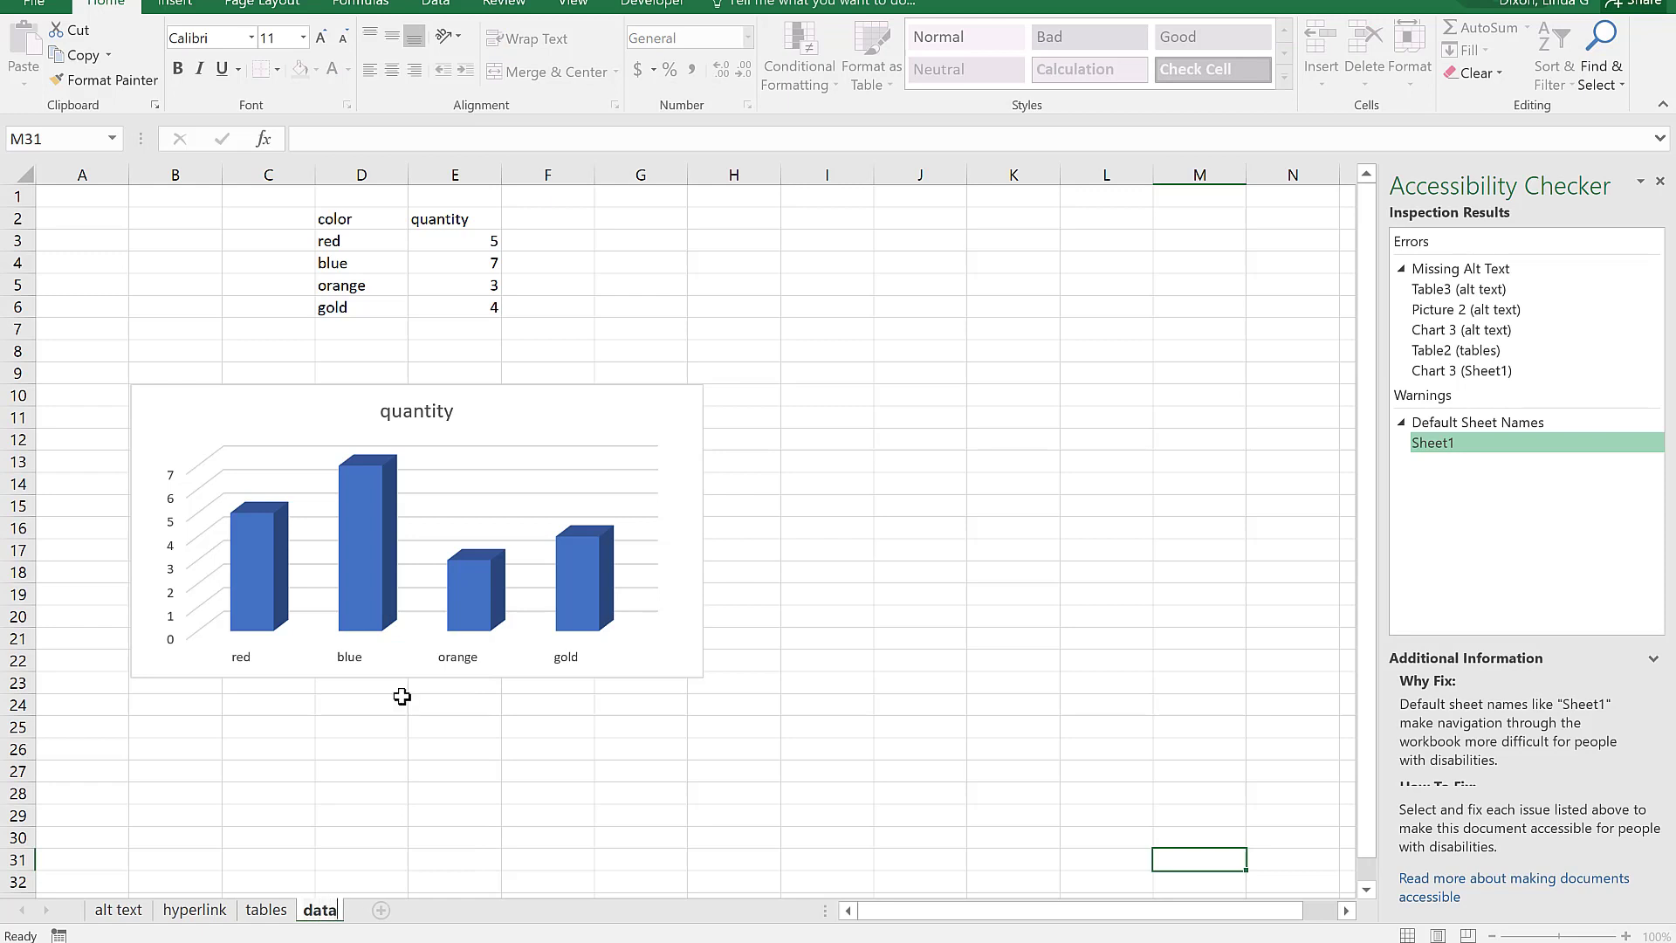
pyautogui.click(401, 696)
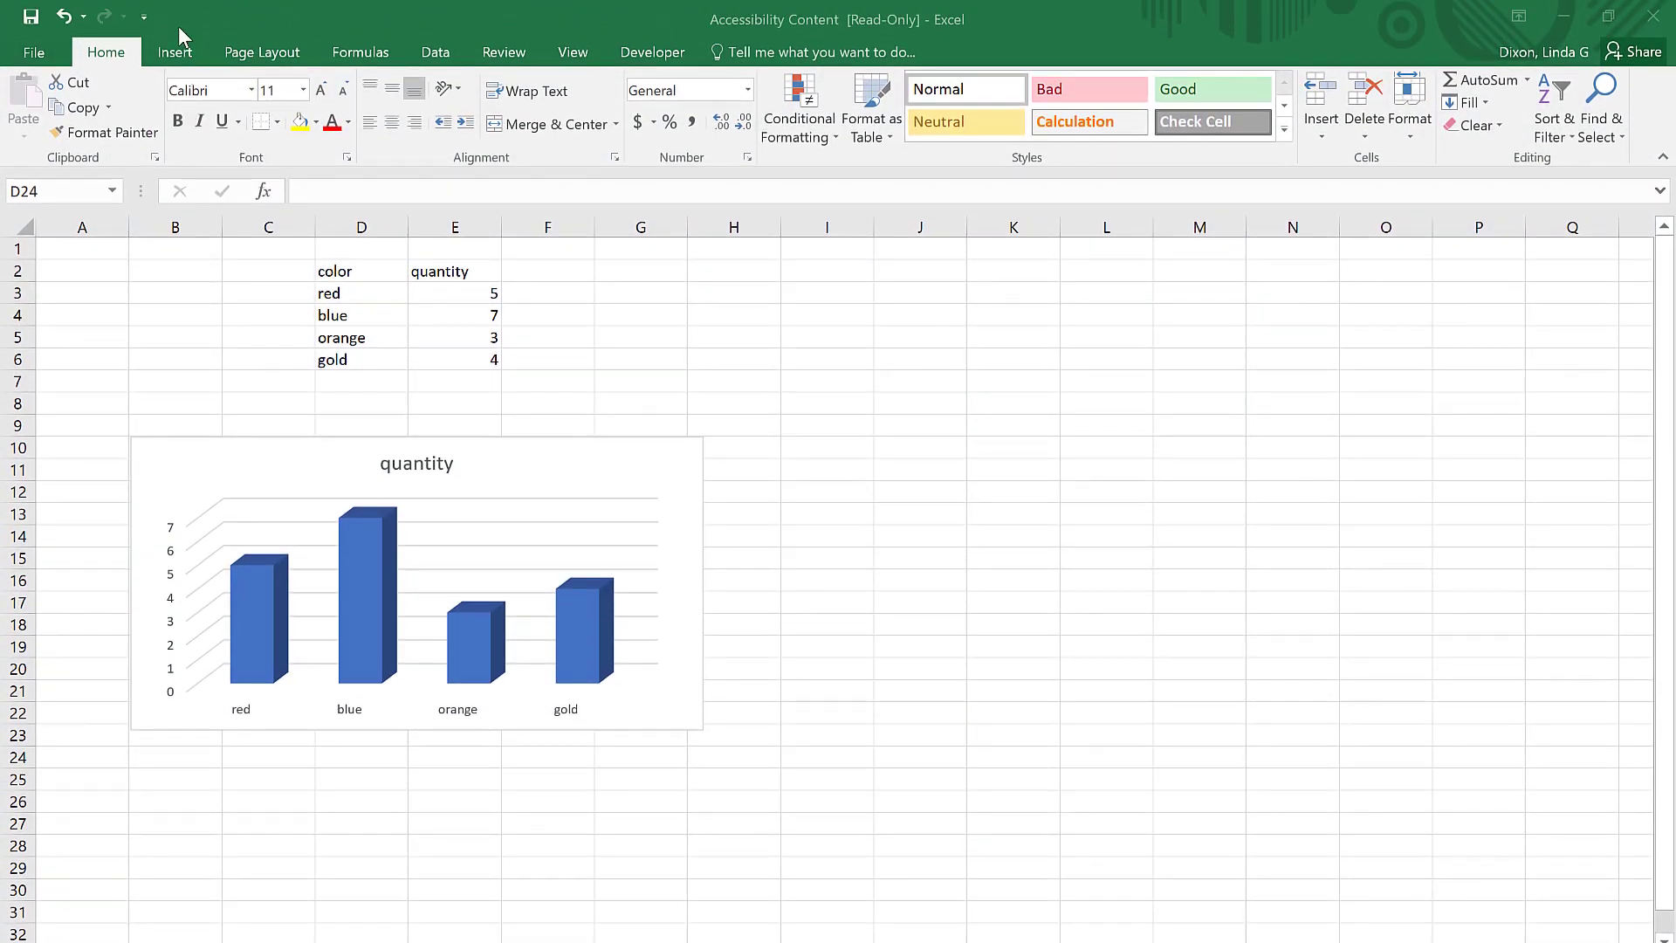
# Step: Add Accessibility Checker from Commands Not in the Ribbon to the Quick Access Toolbar and run it from there
pyautogui.click(33, 54)
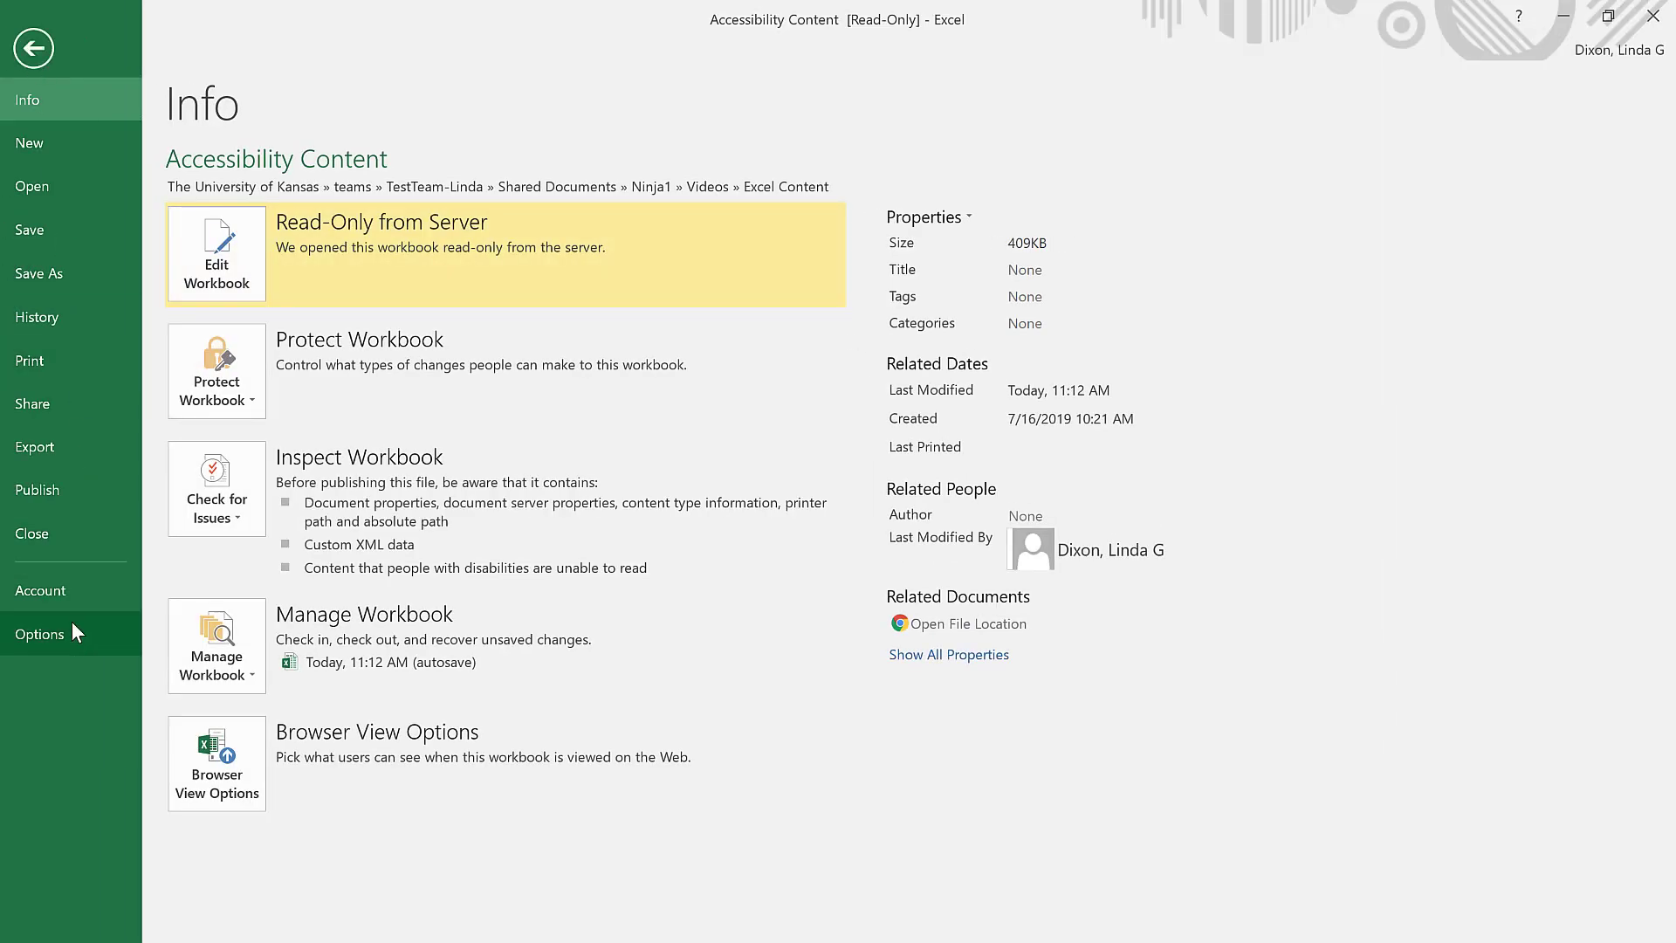
pyautogui.click(71, 626)
pyautogui.click(390, 403)
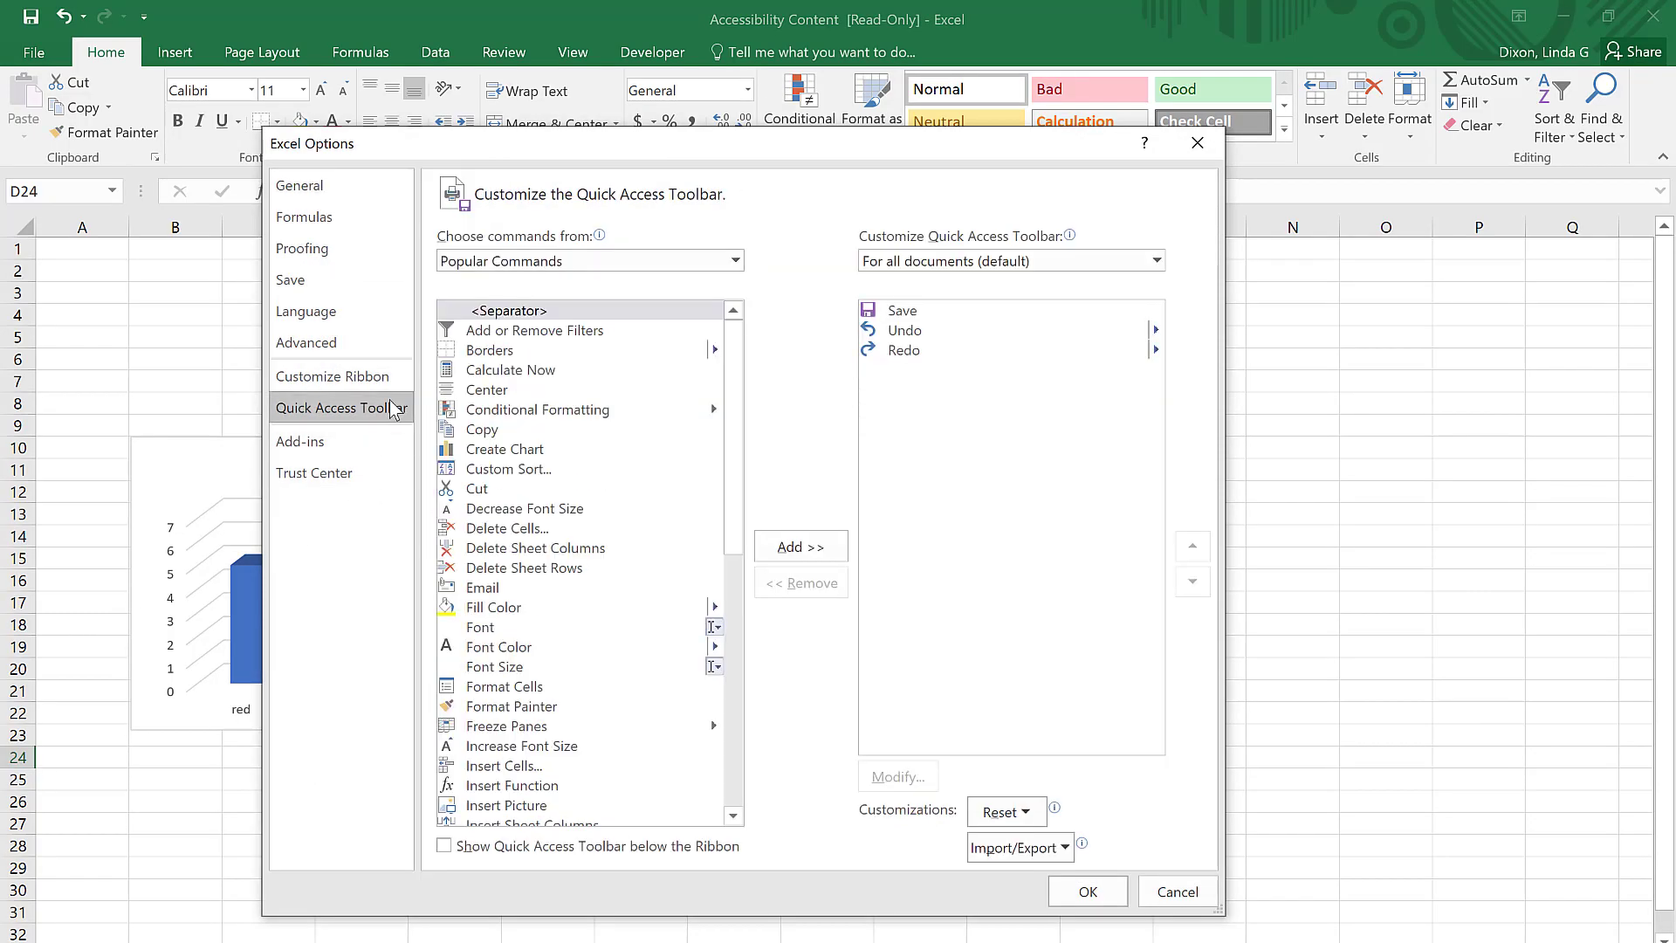
pyautogui.click(736, 260)
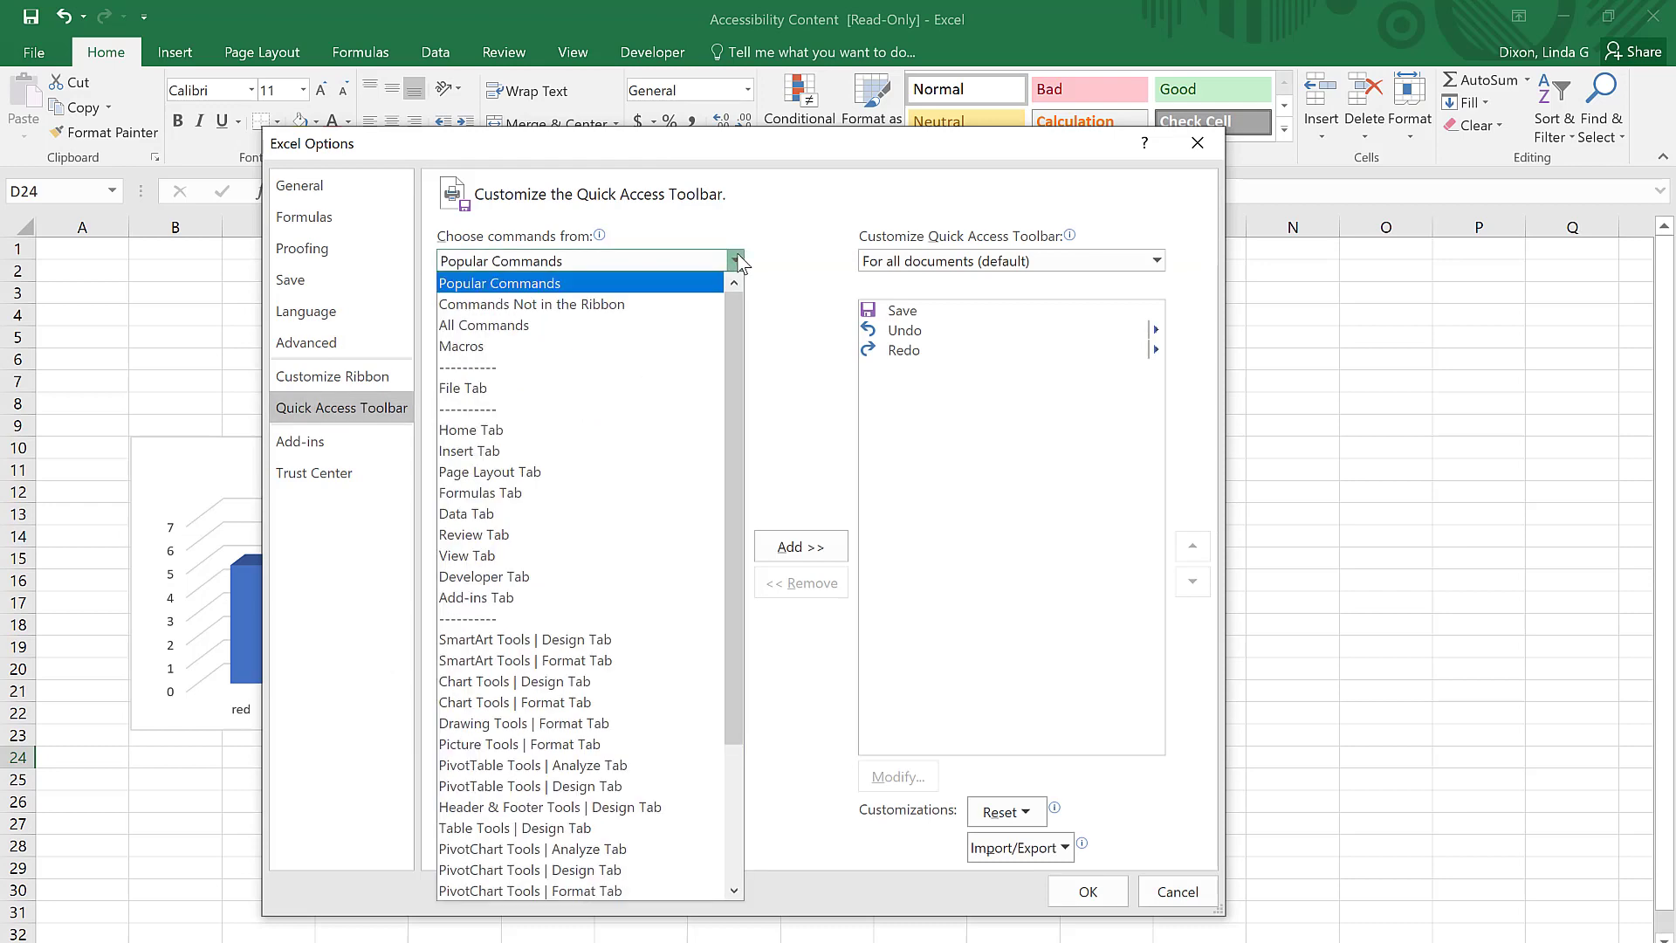
pyautogui.click(677, 315)
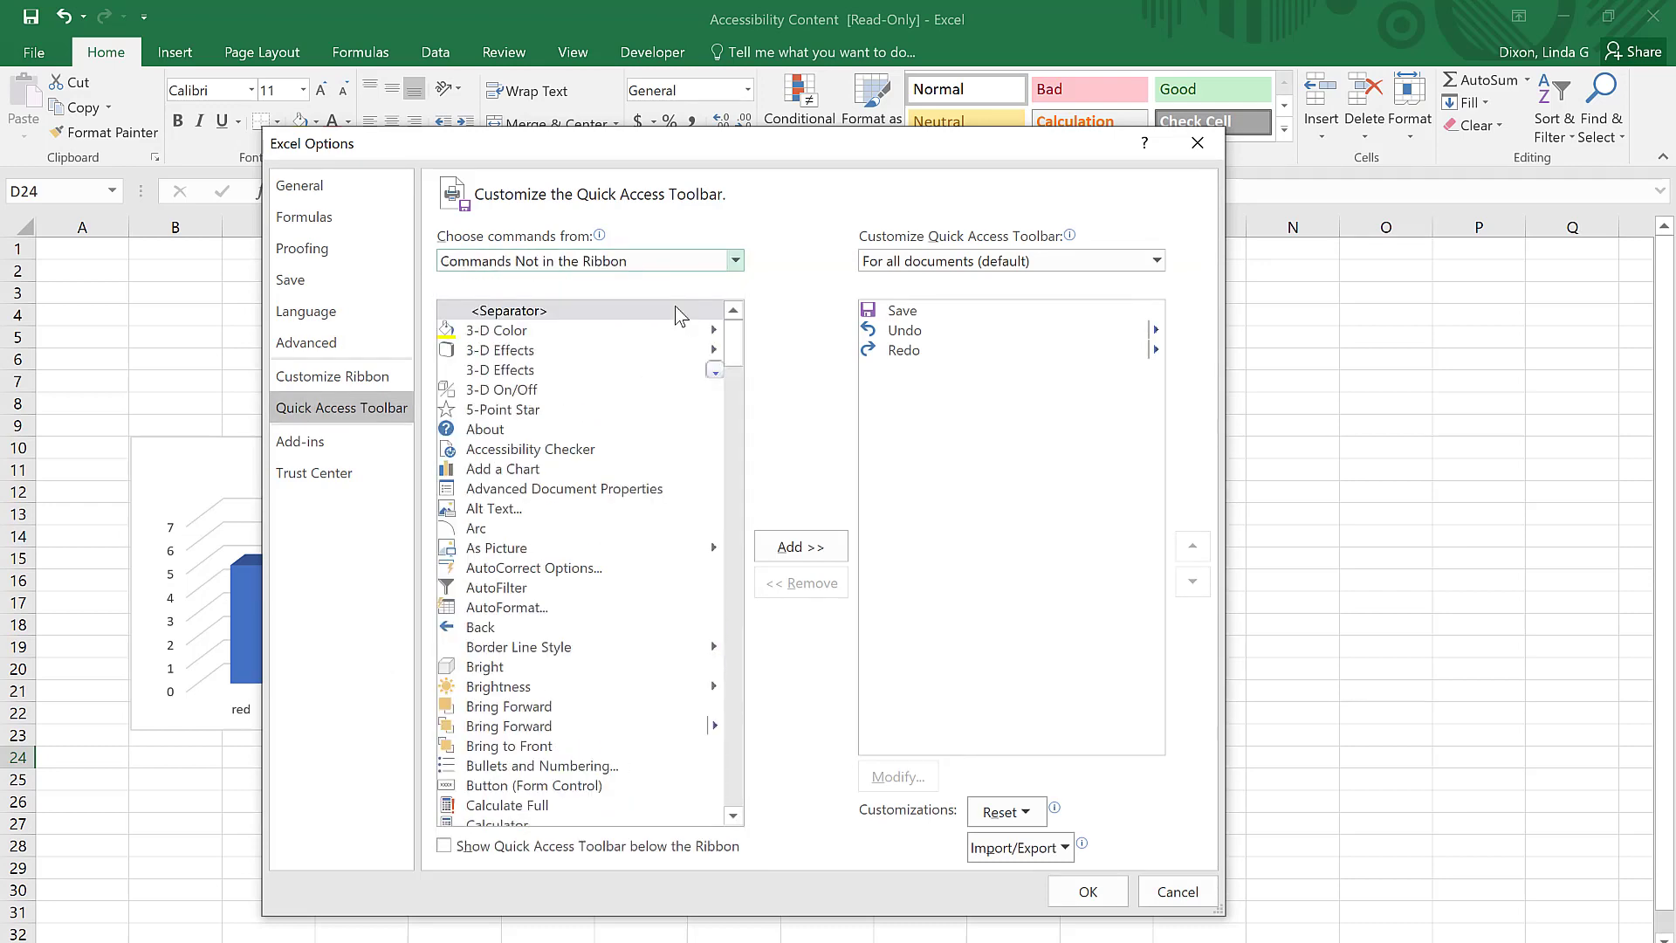
pyautogui.click(585, 453)
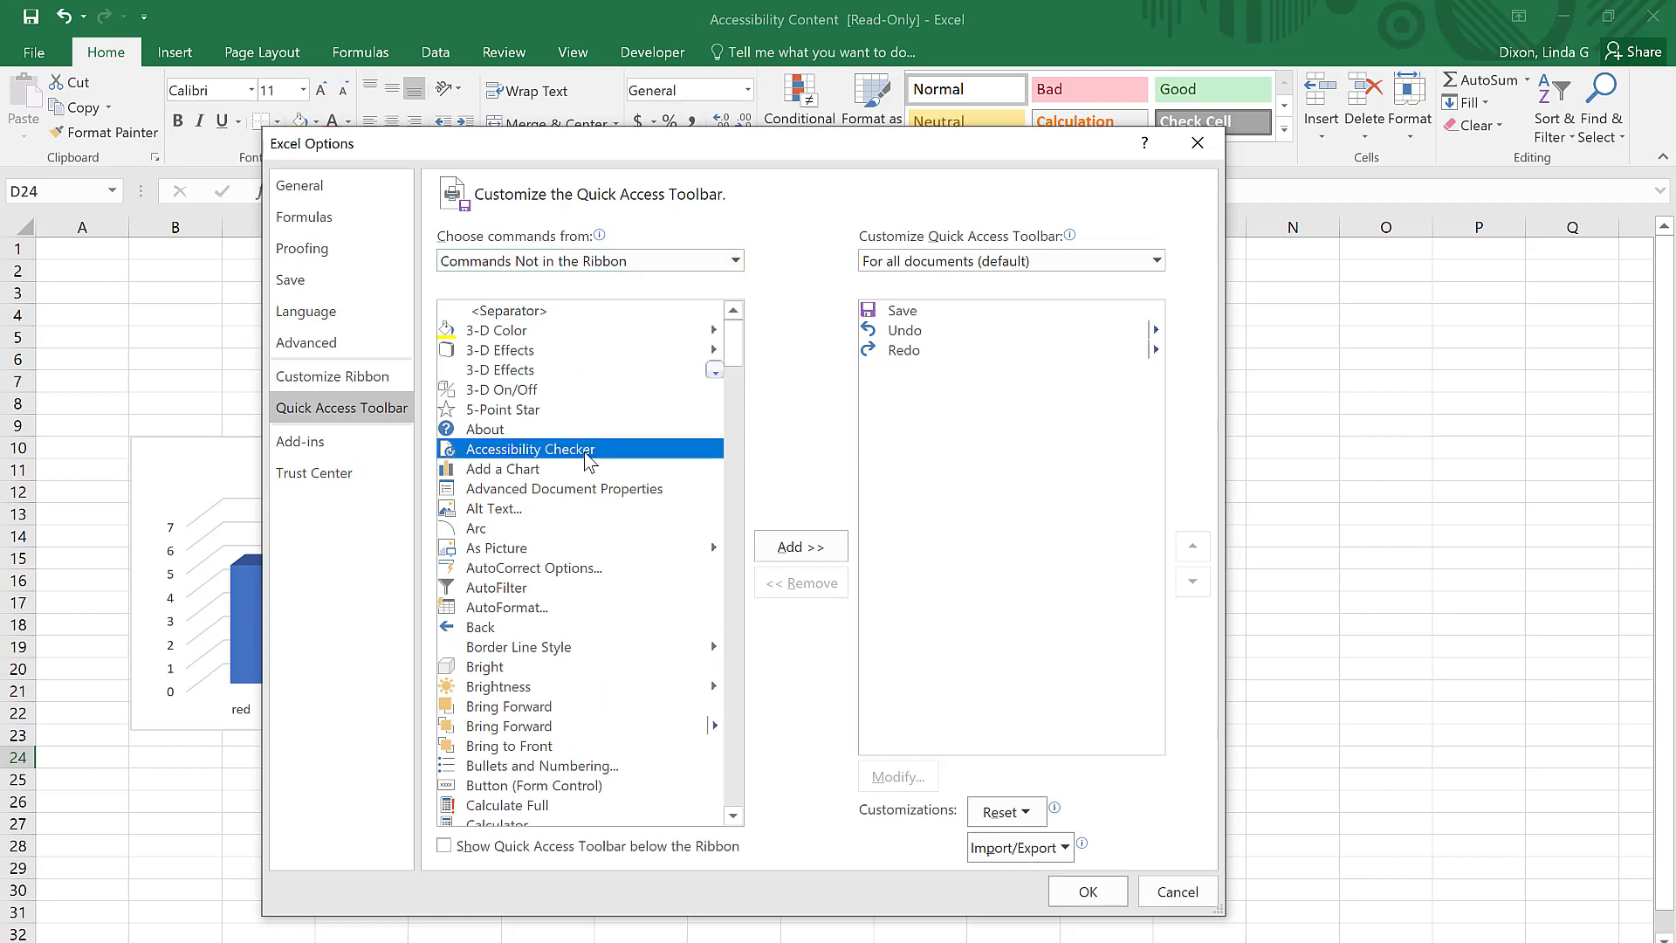
pyautogui.click(800, 547)
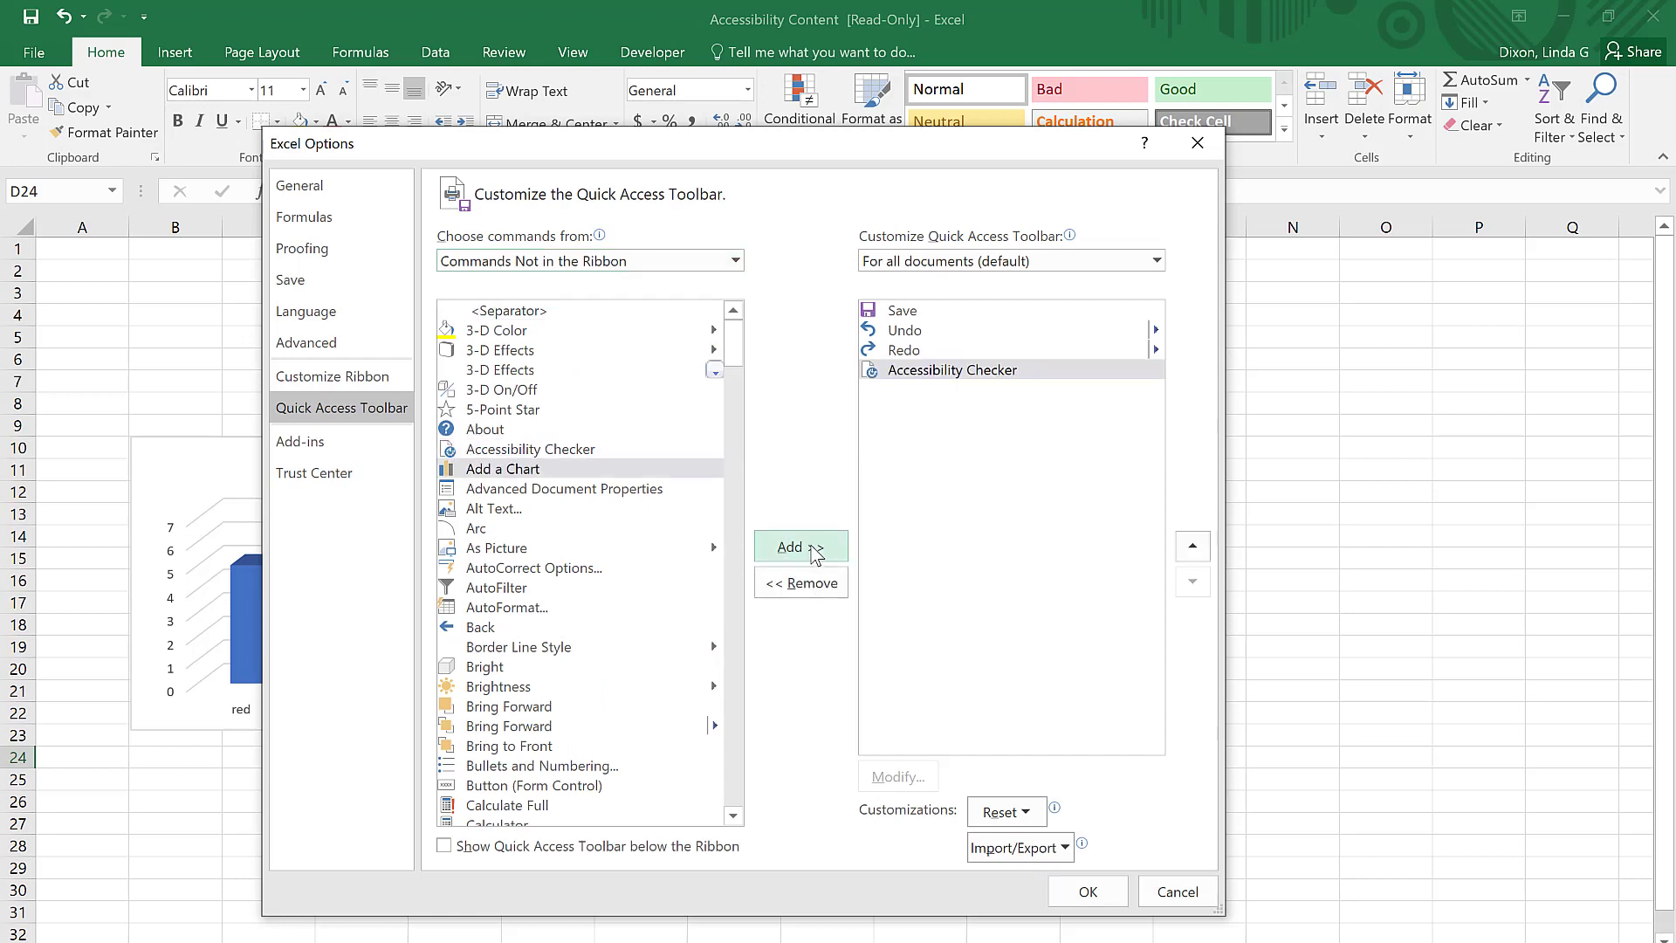
pyautogui.click(1088, 891)
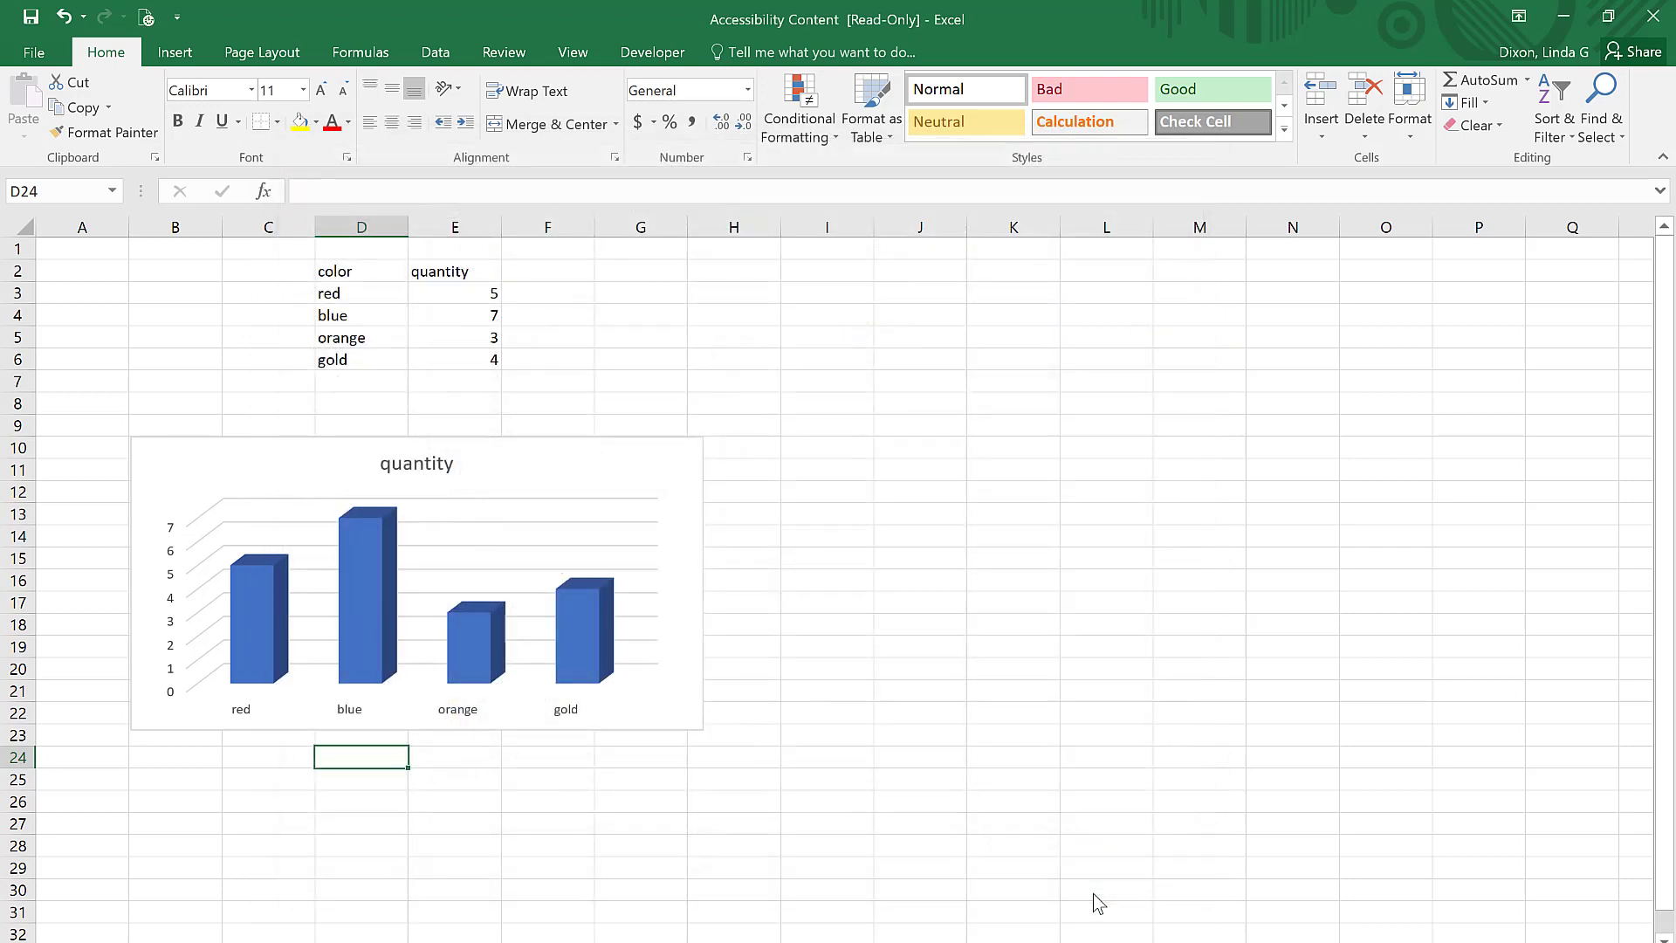
pyautogui.click(147, 19)
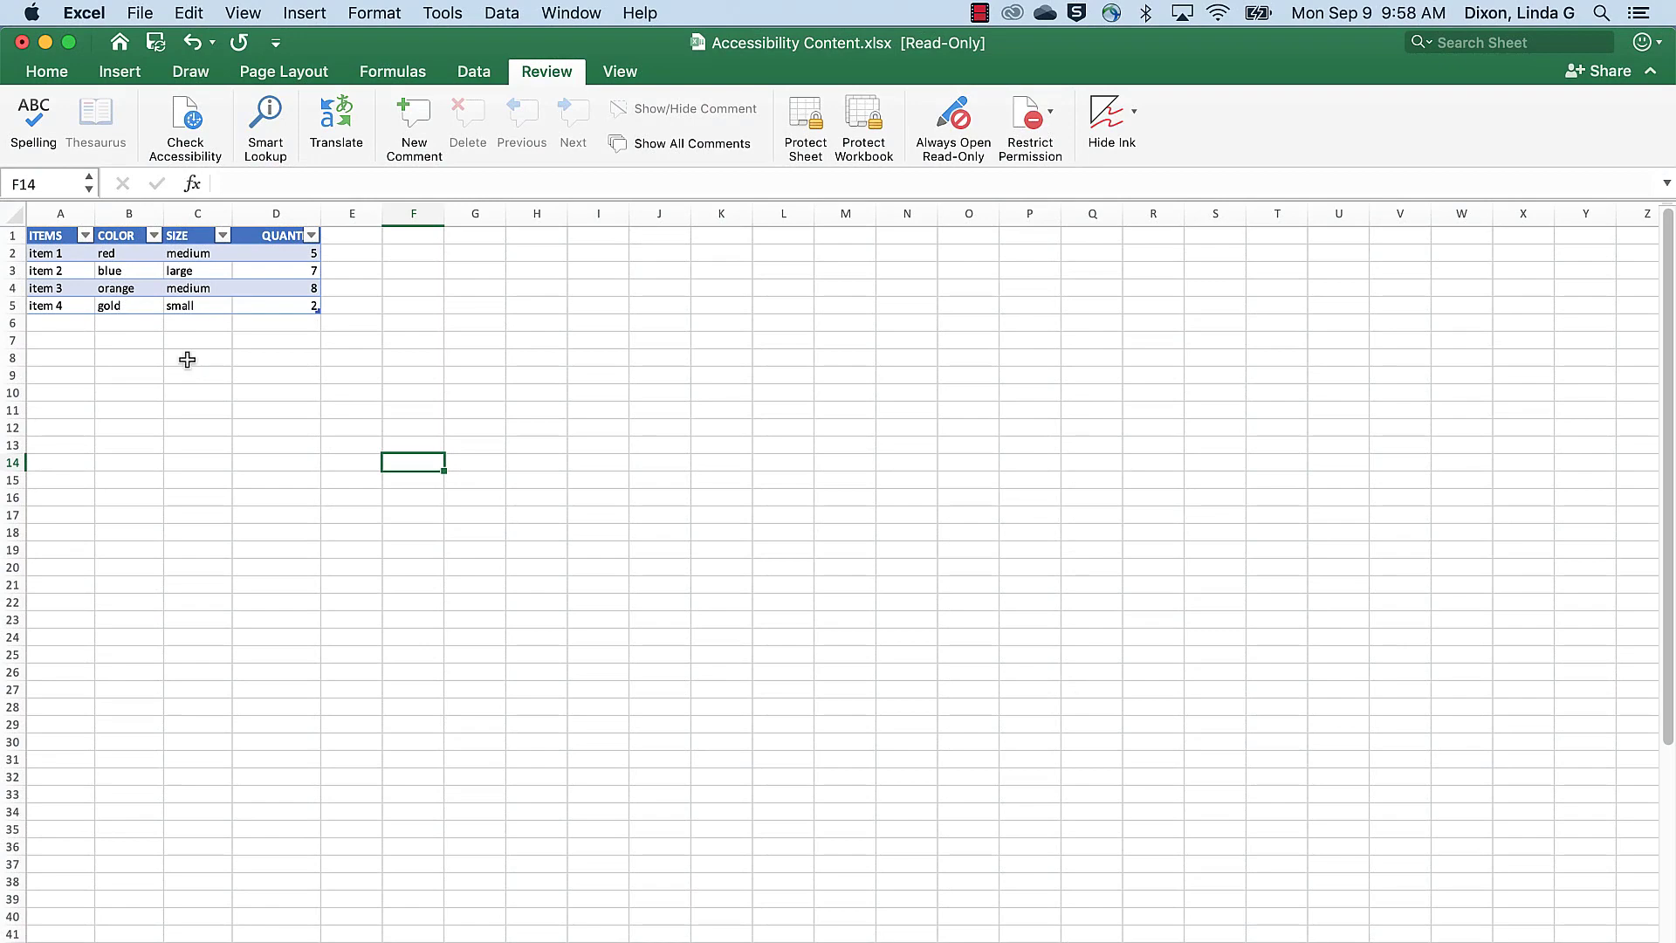
# Step: In Excel for Mac, add Accessibility Checker from All Commands to the Quick Access Toolbar, save the customization and run the checker from there
pyautogui.click(91, 15)
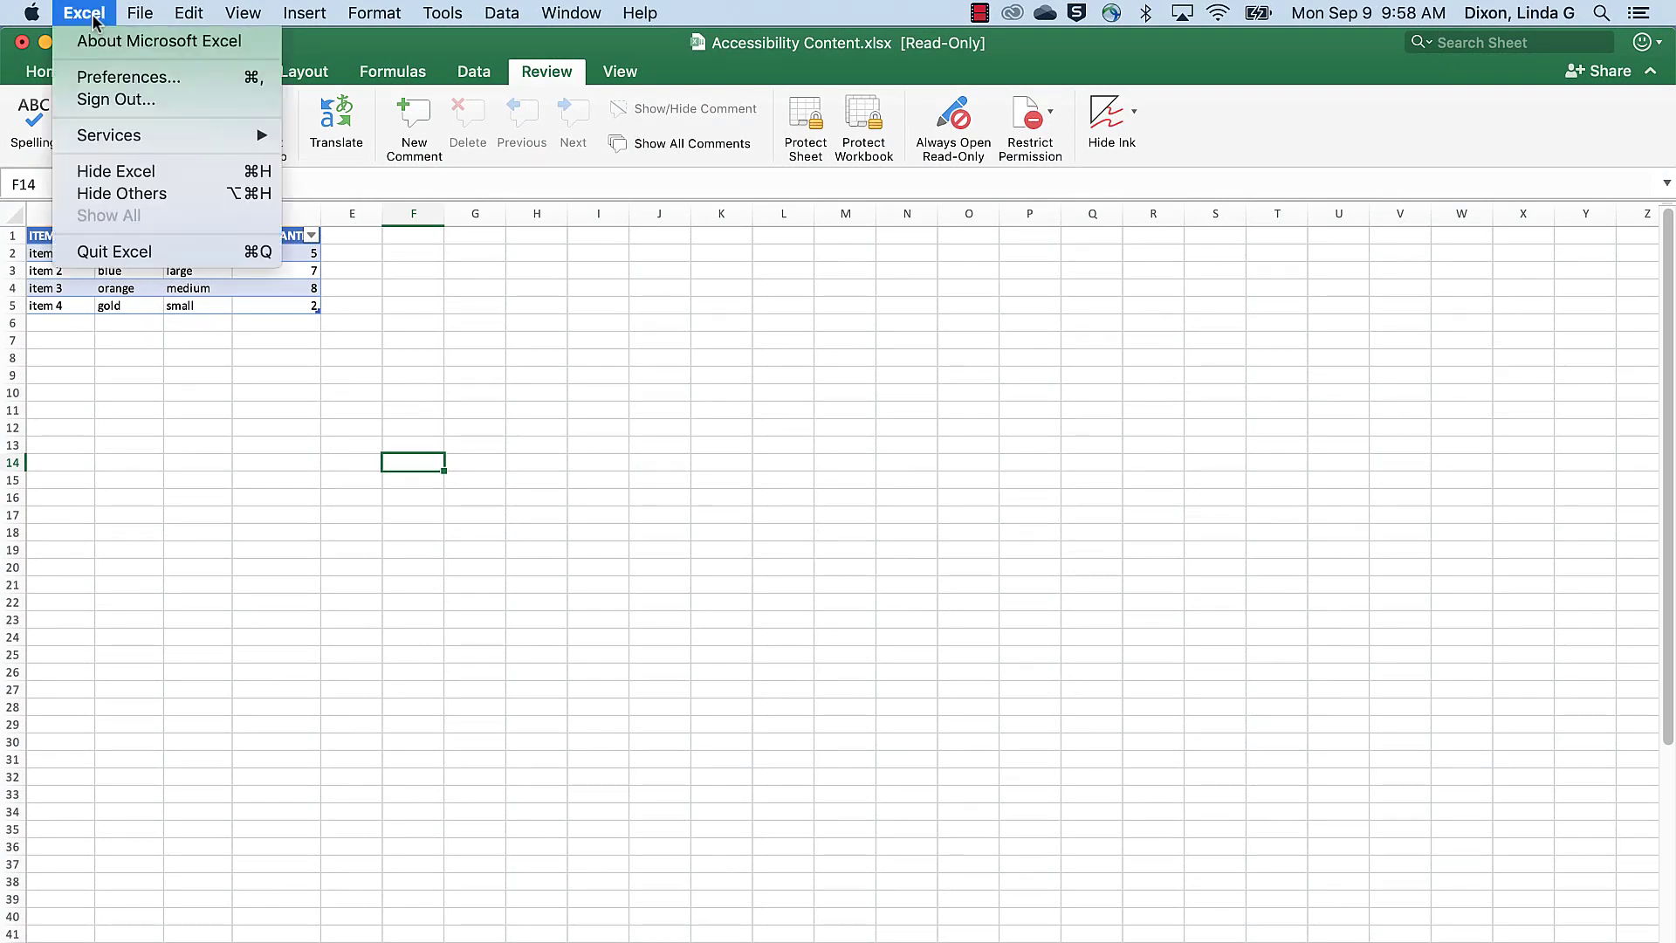
pyautogui.click(102, 78)
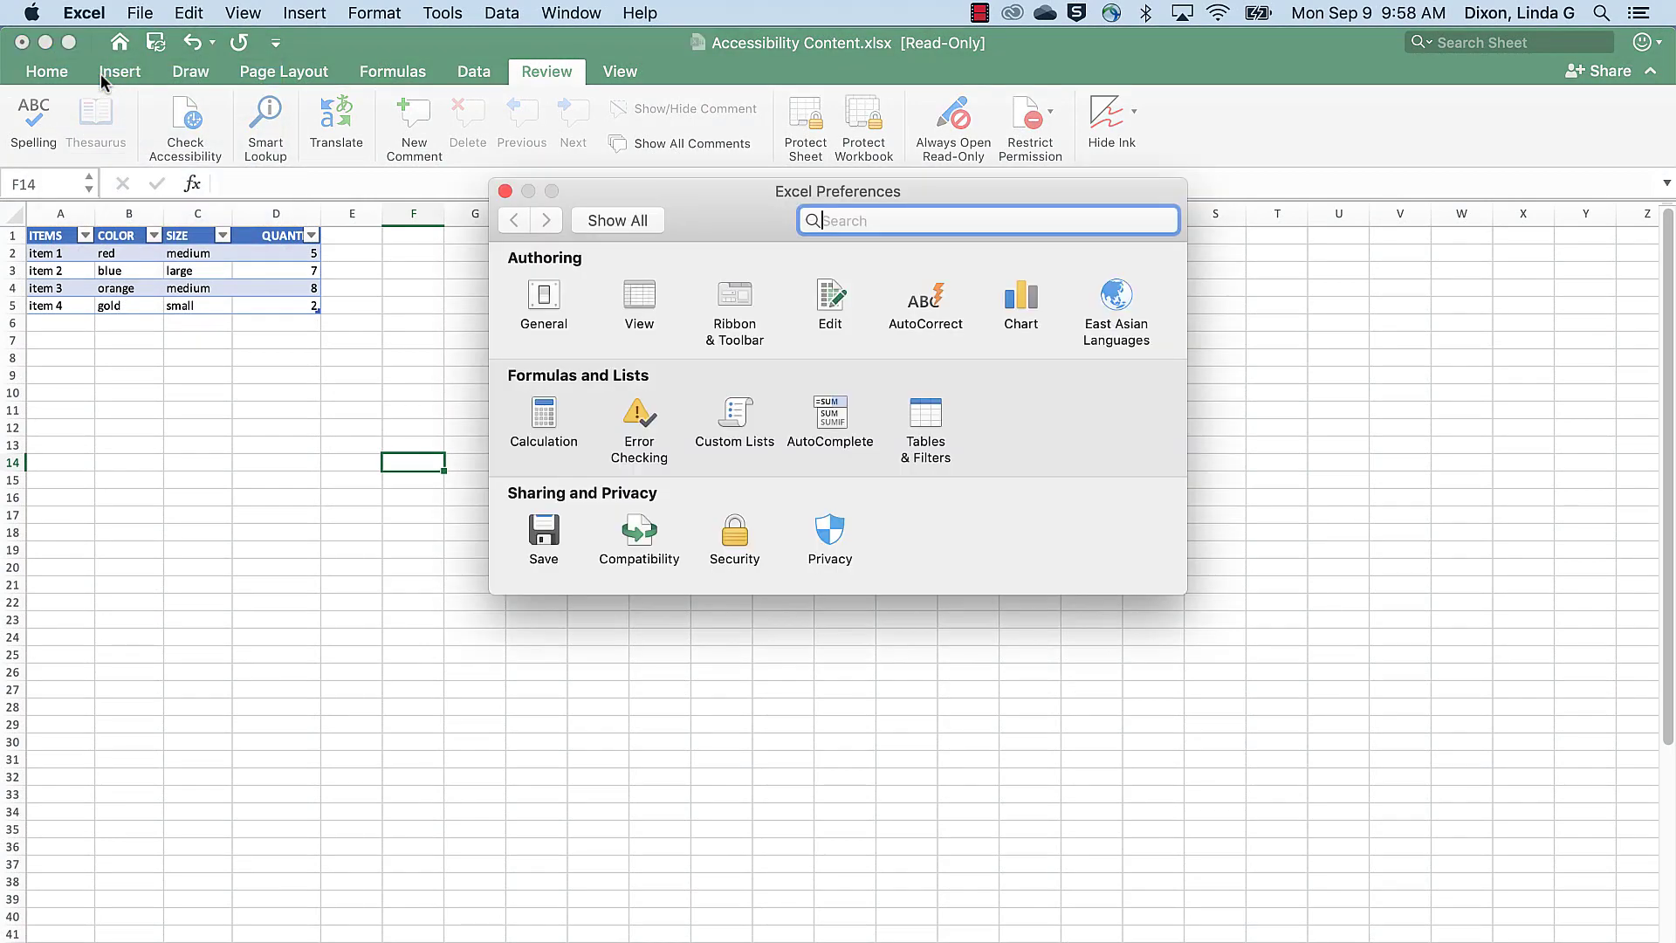
pyautogui.click(736, 299)
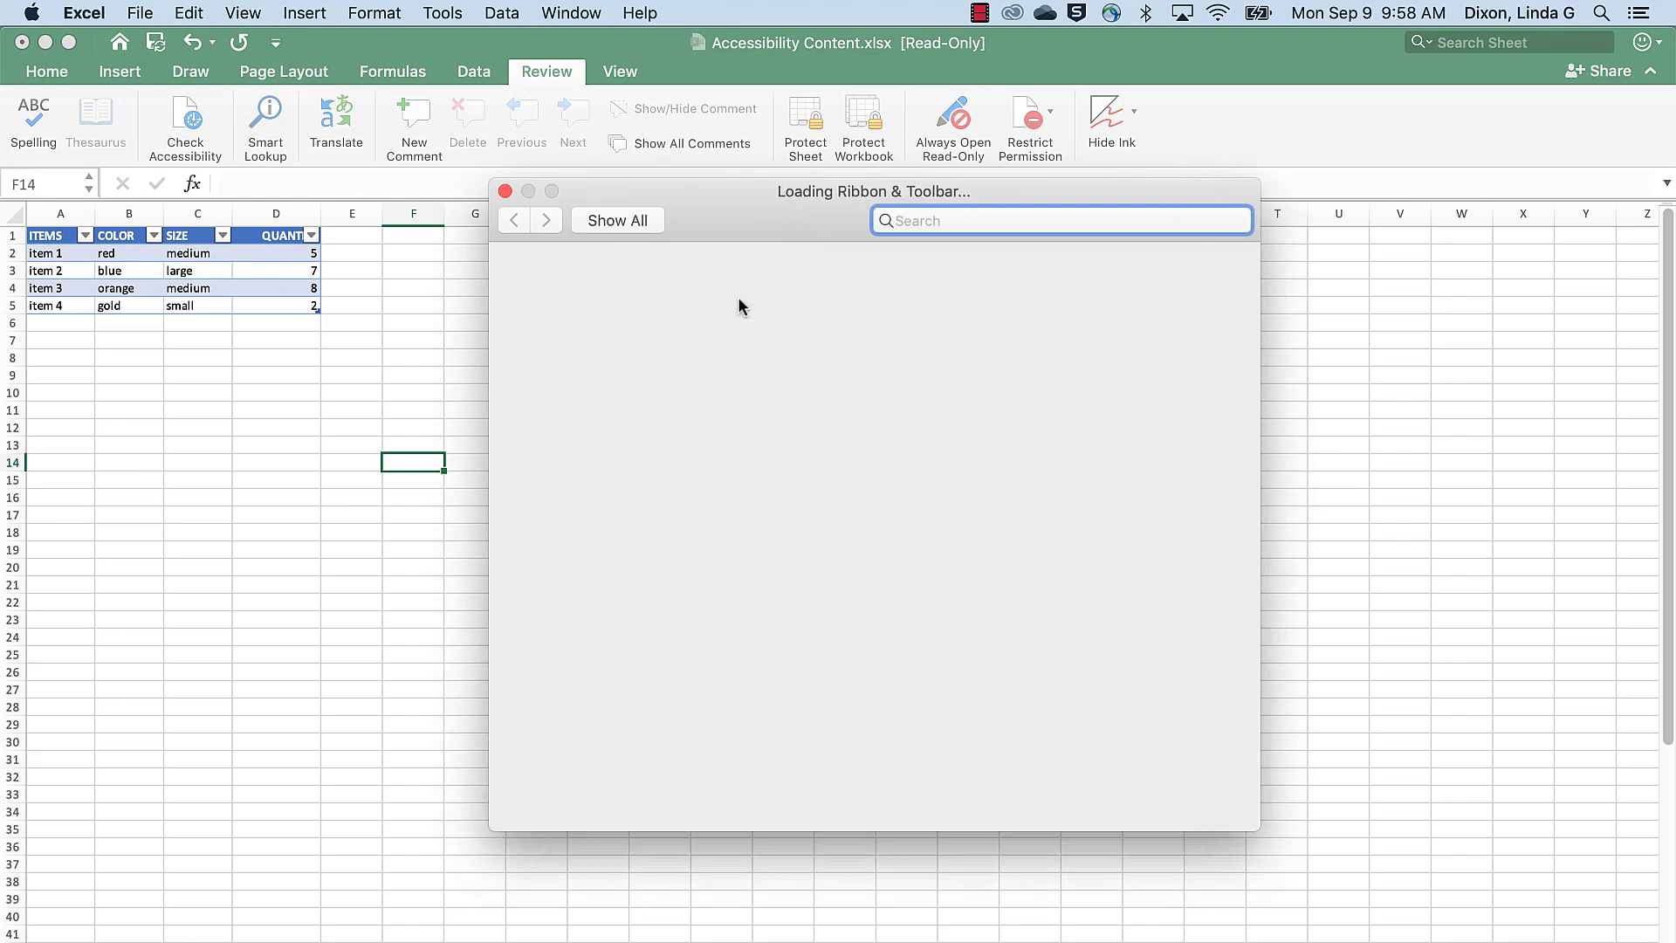
pyautogui.click(891, 285)
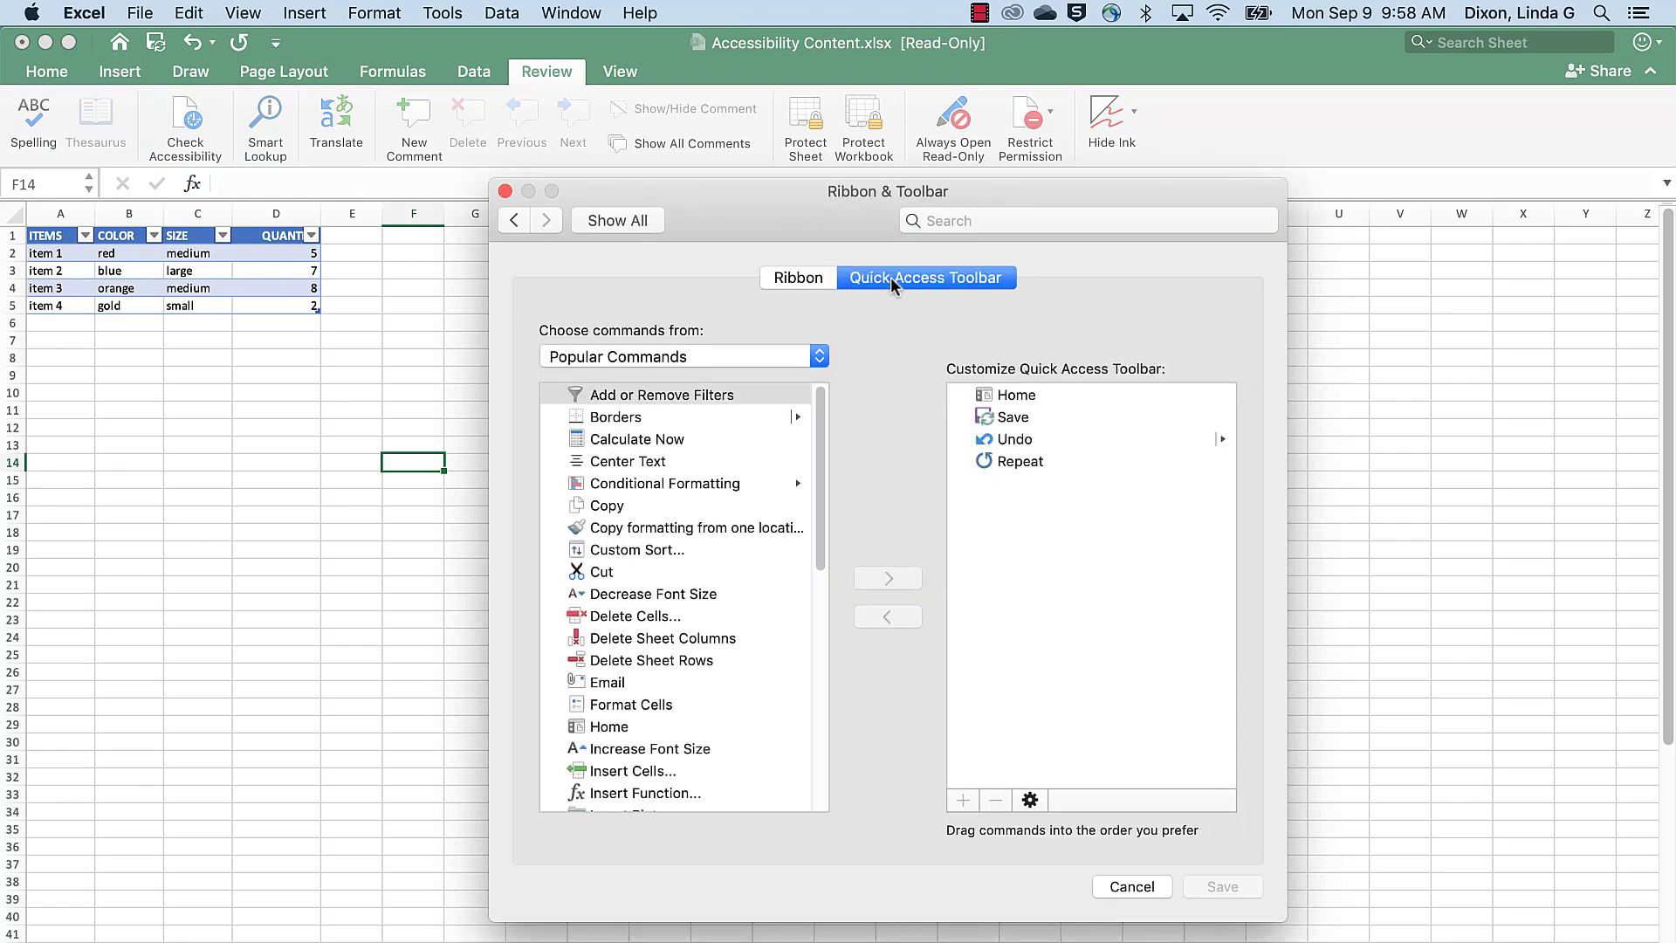
pyautogui.click(818, 356)
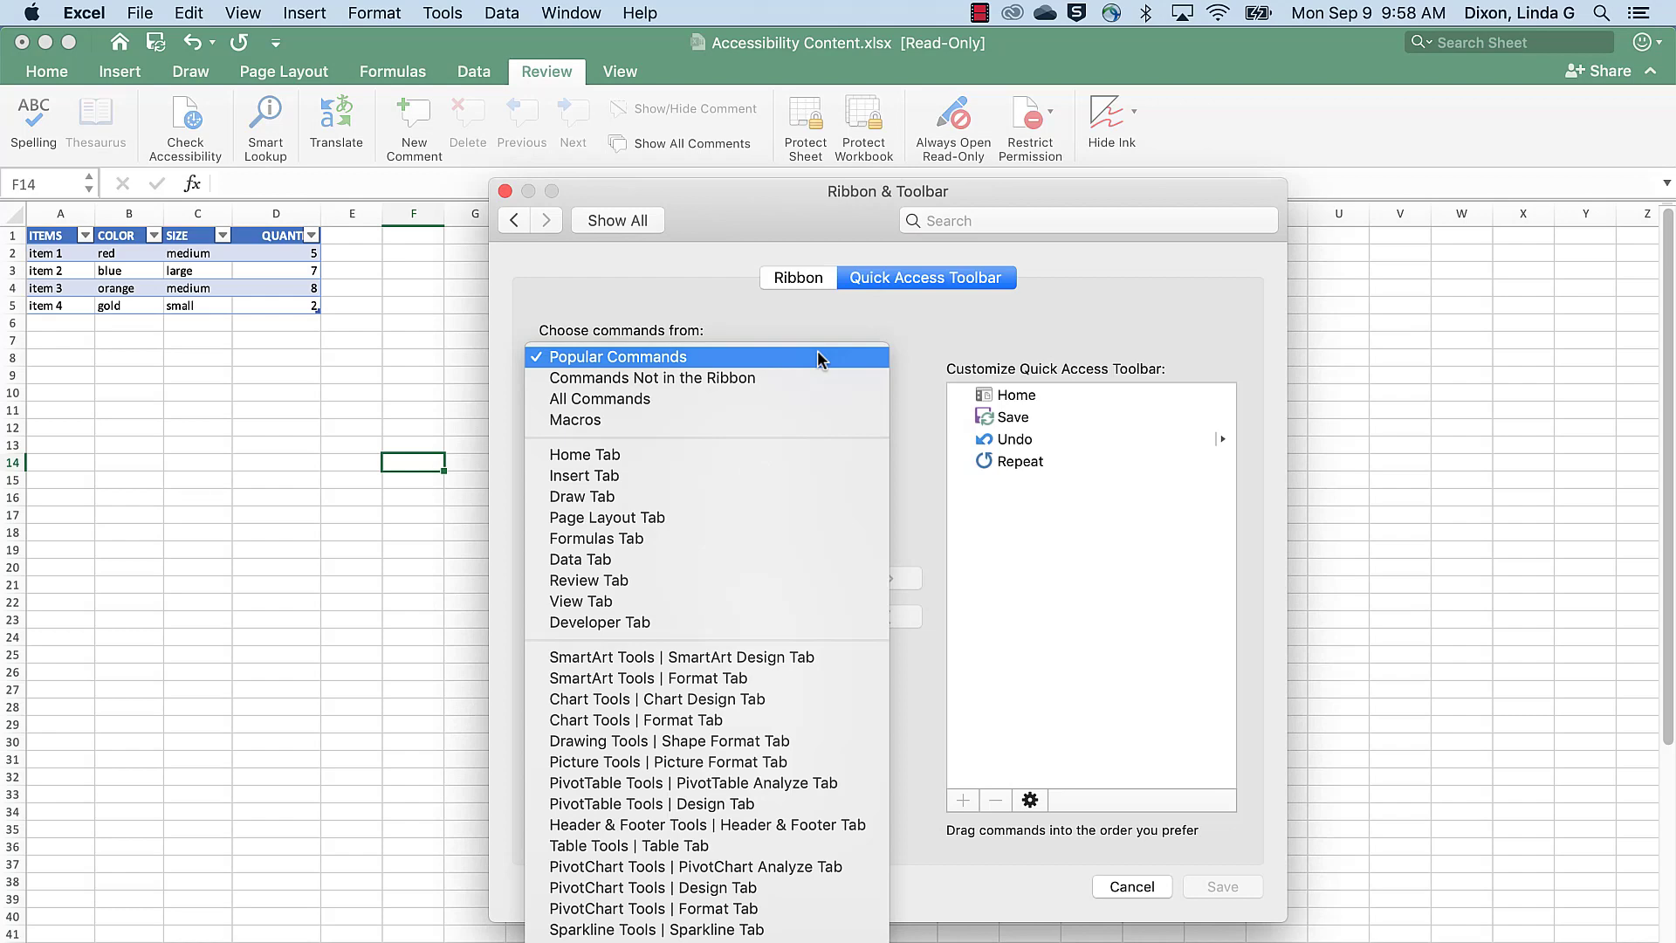
pyautogui.click(800, 402)
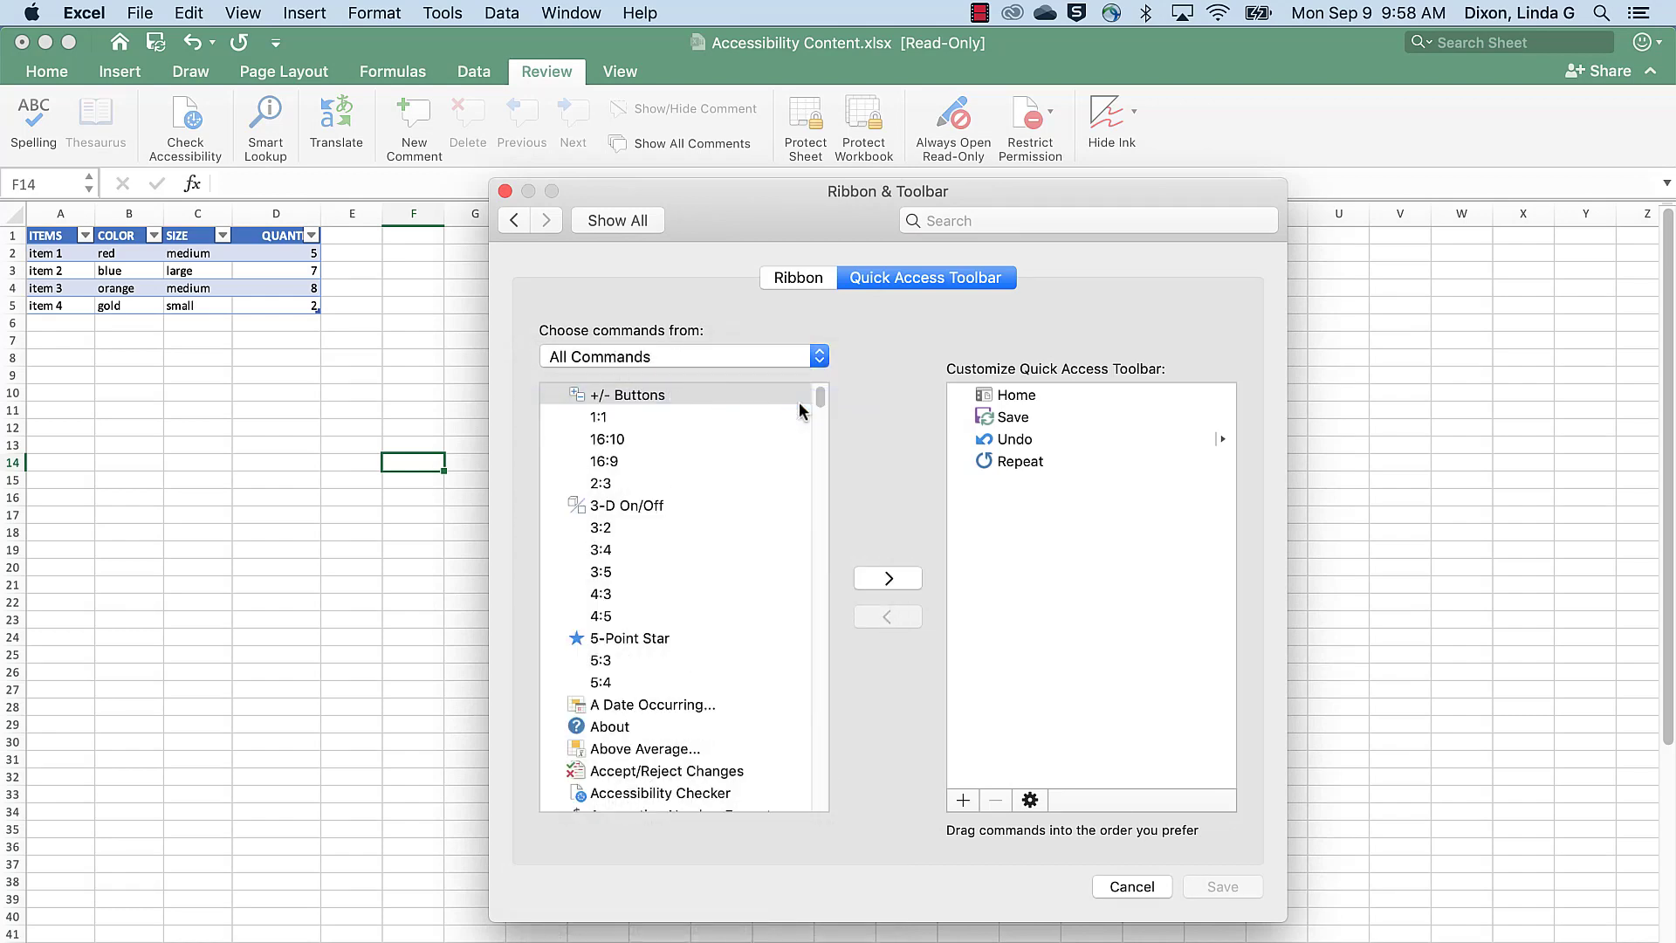
pyautogui.click(673, 801)
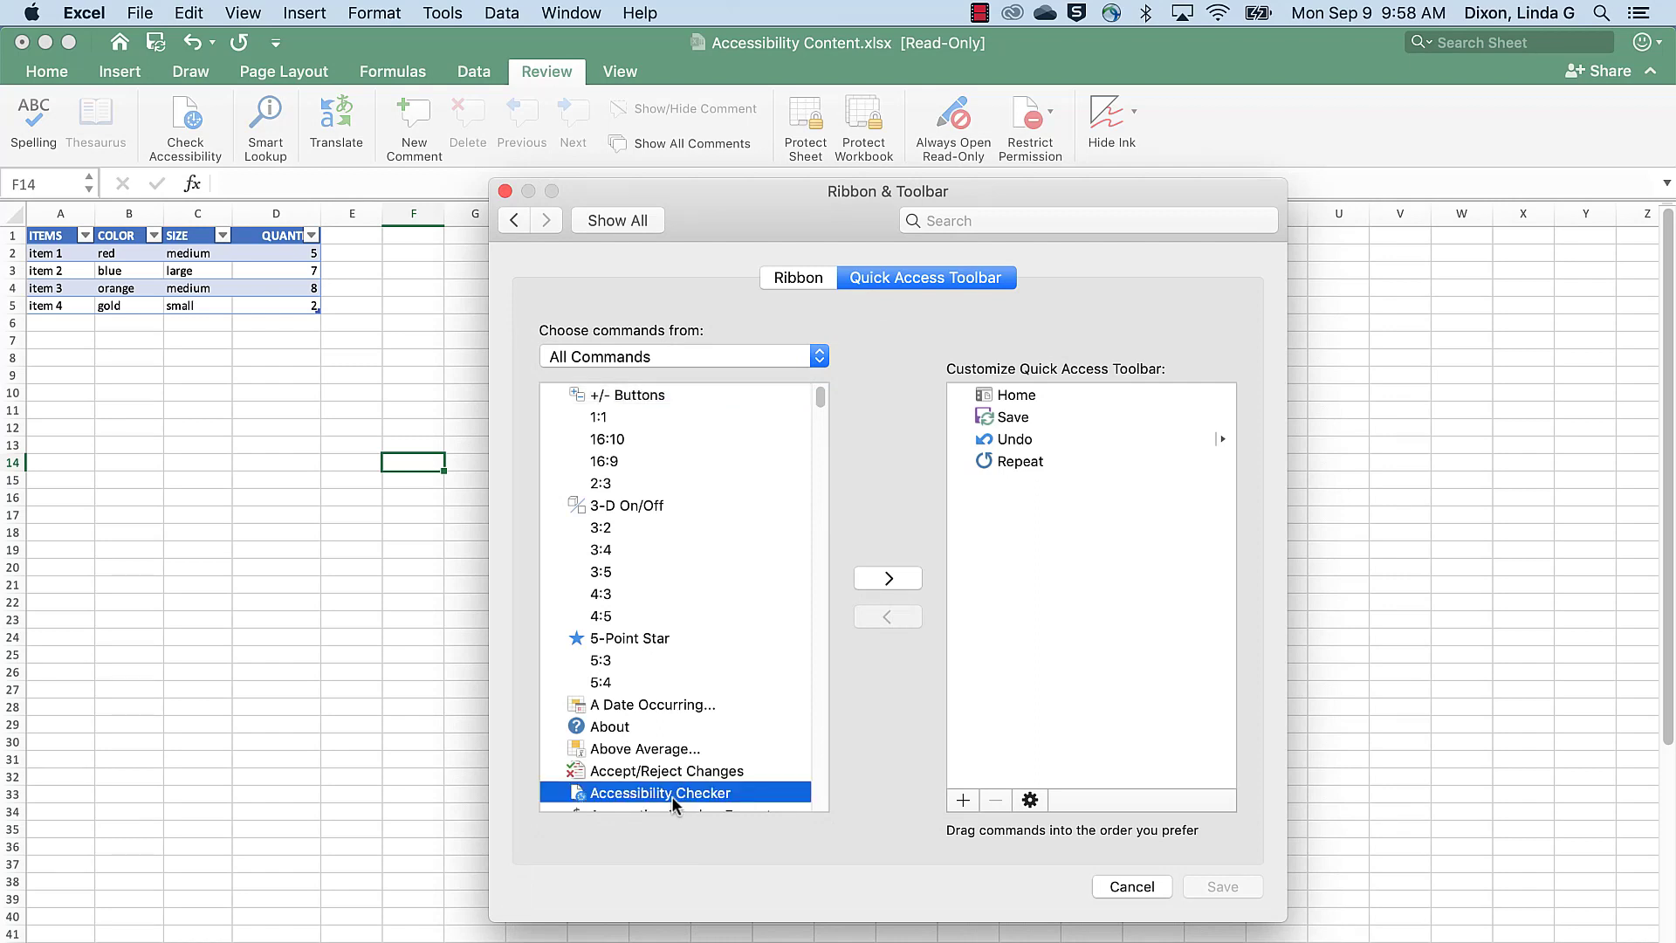
pyautogui.click(888, 578)
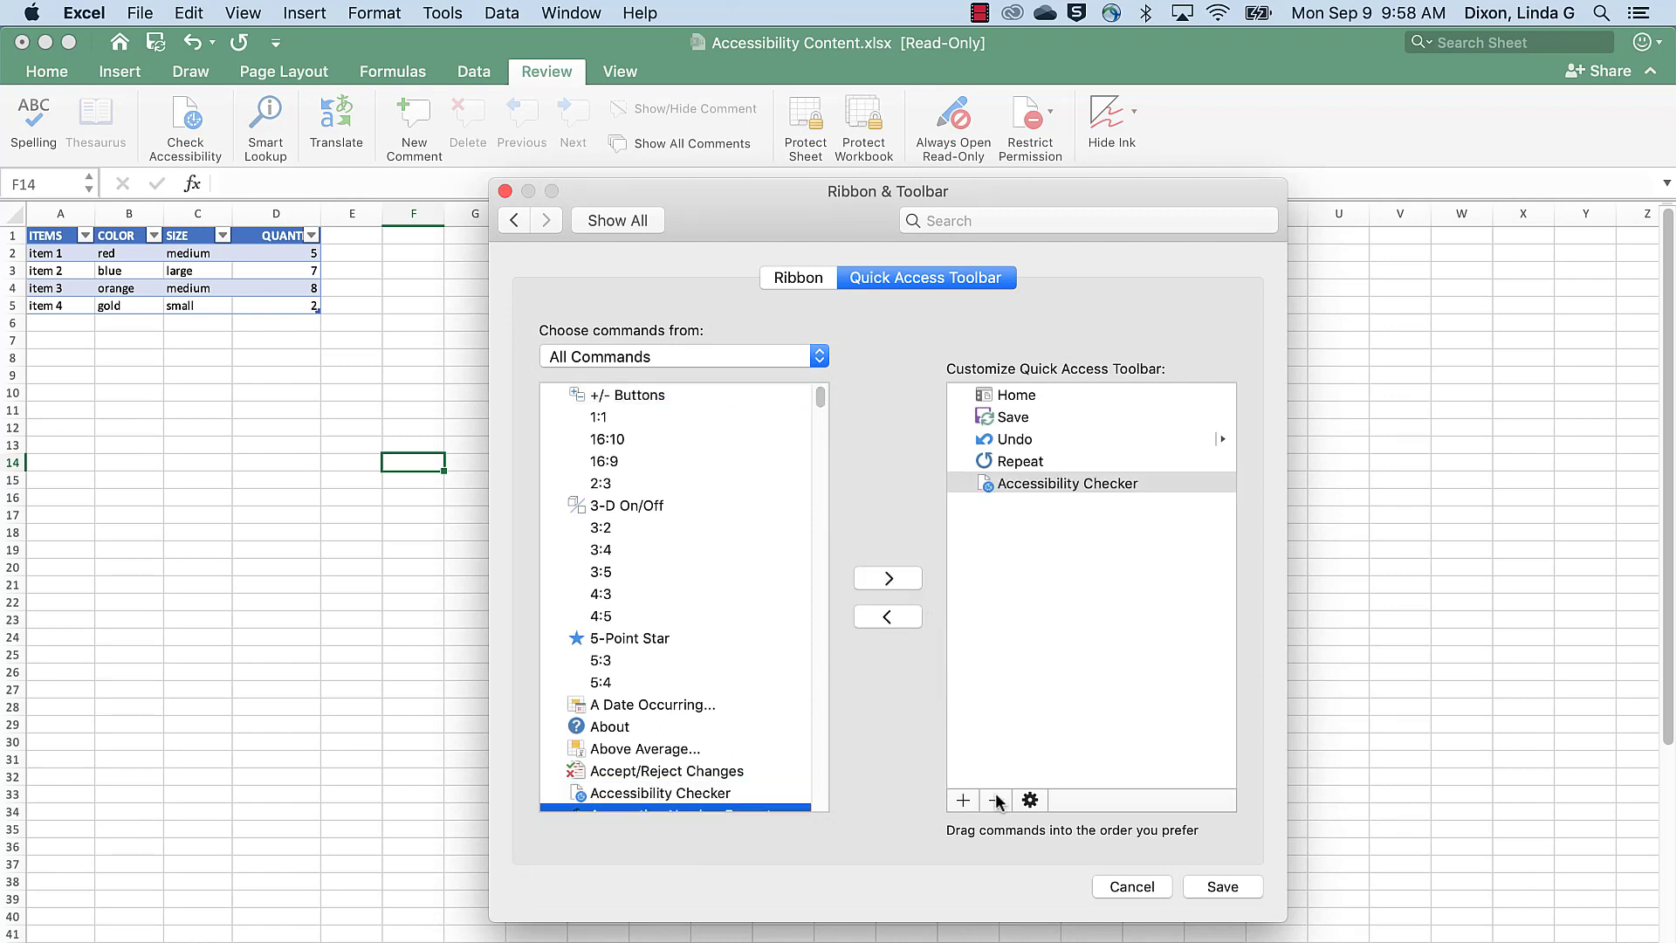
pyautogui.click(1230, 889)
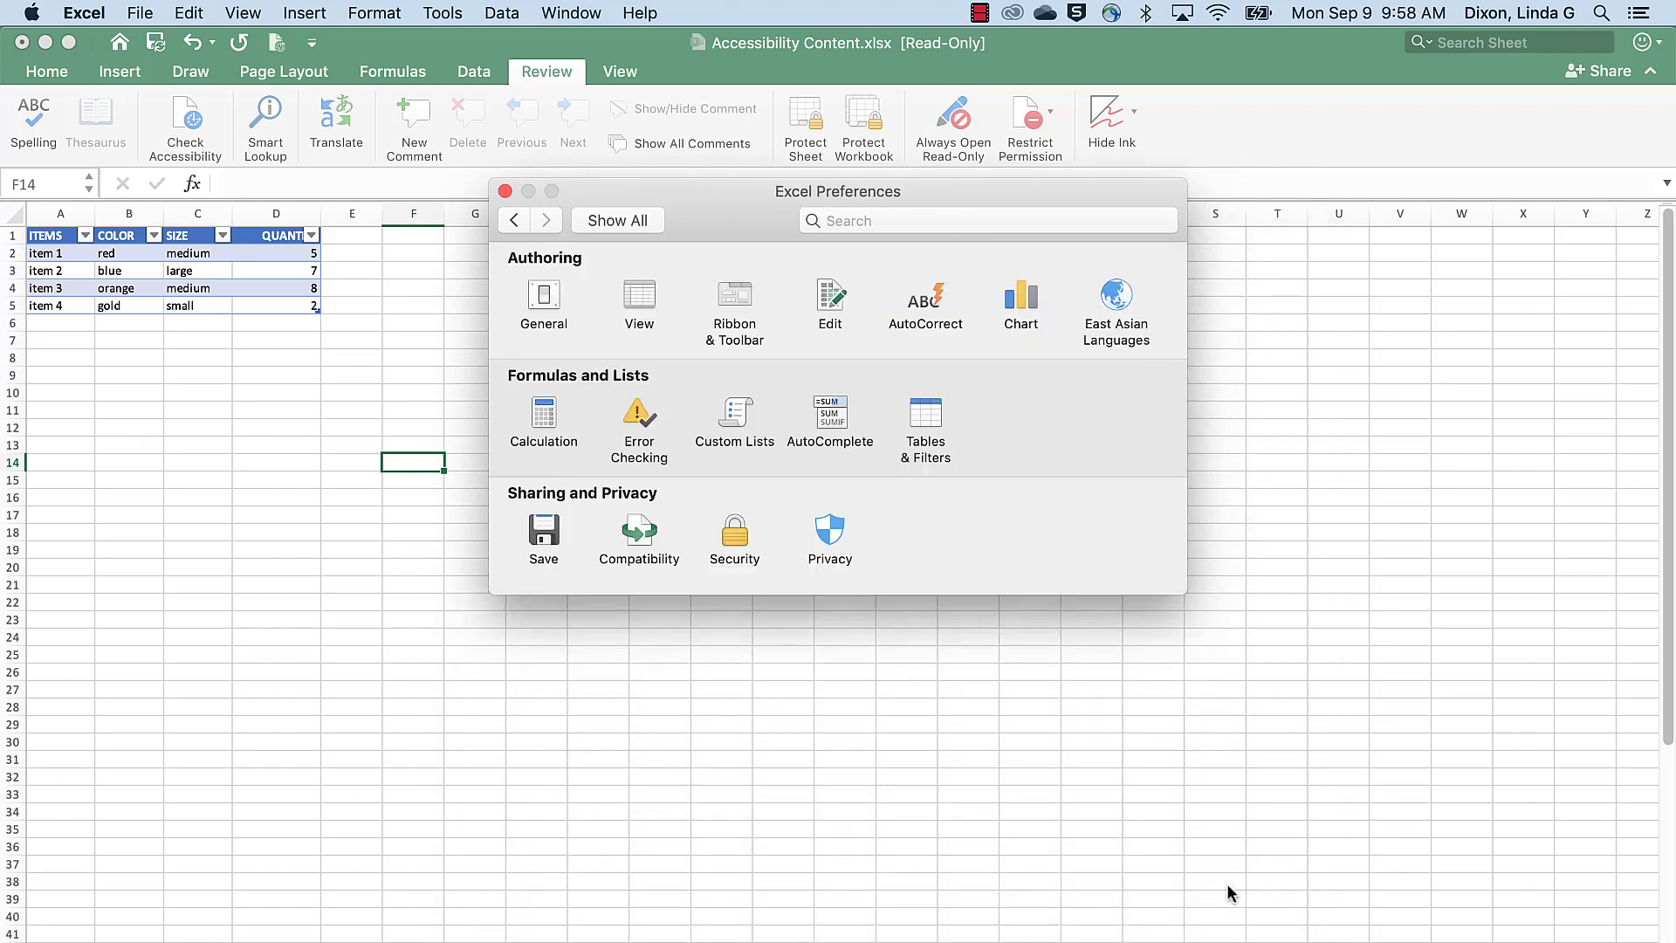
pyautogui.click(505, 192)
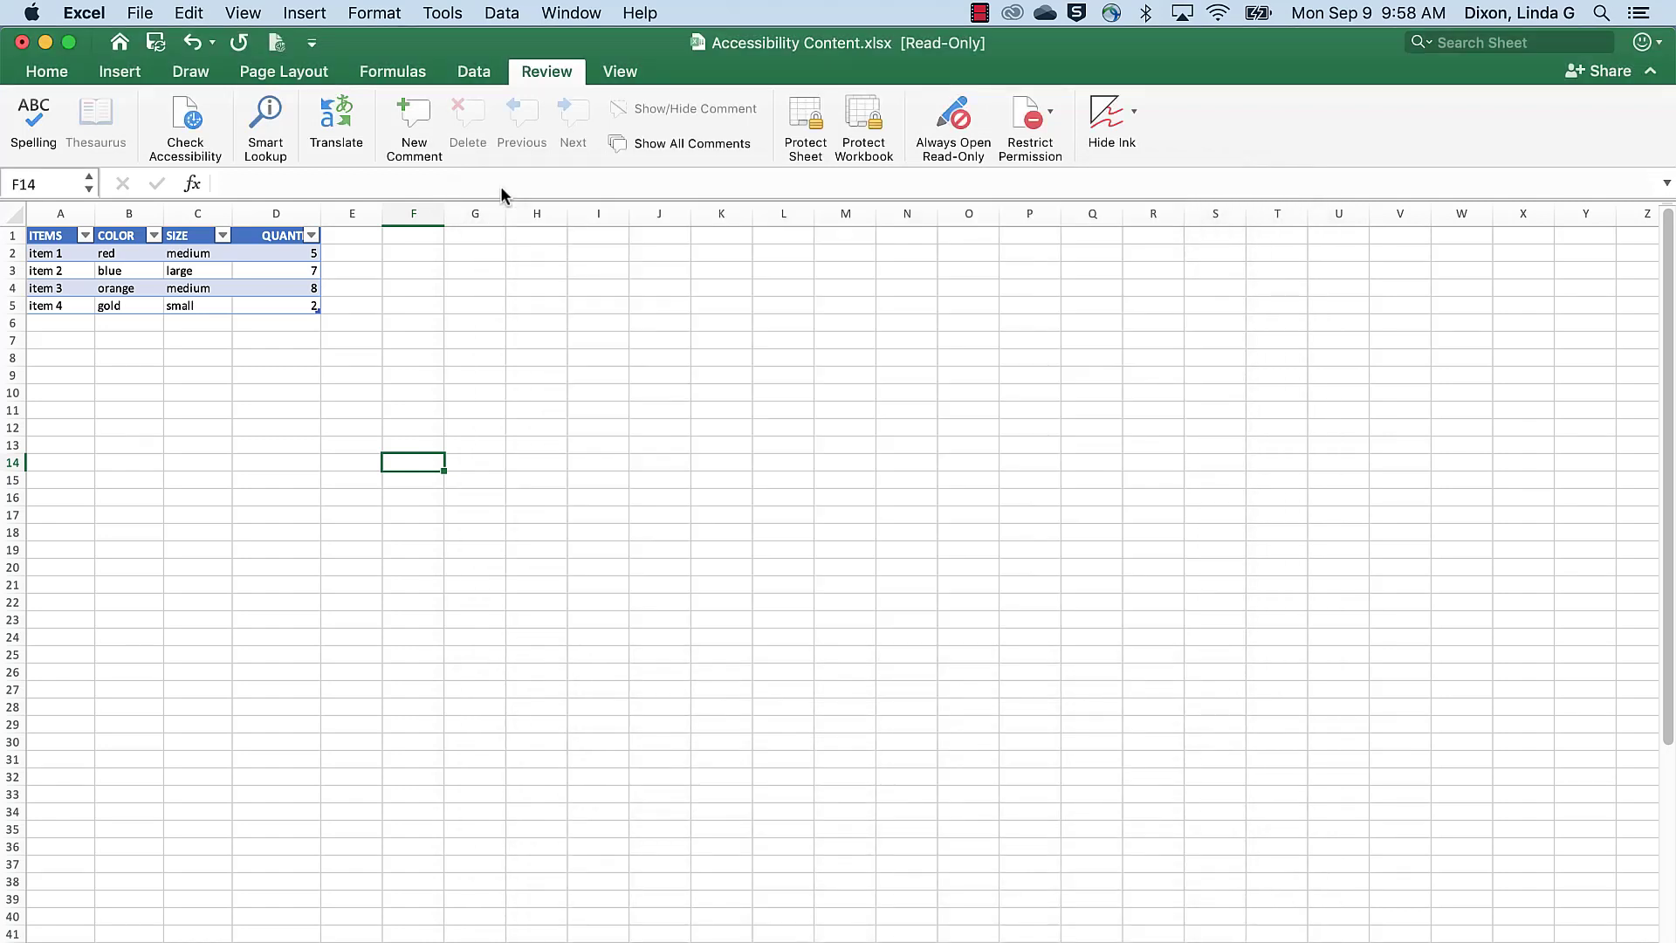
pyautogui.click(276, 43)
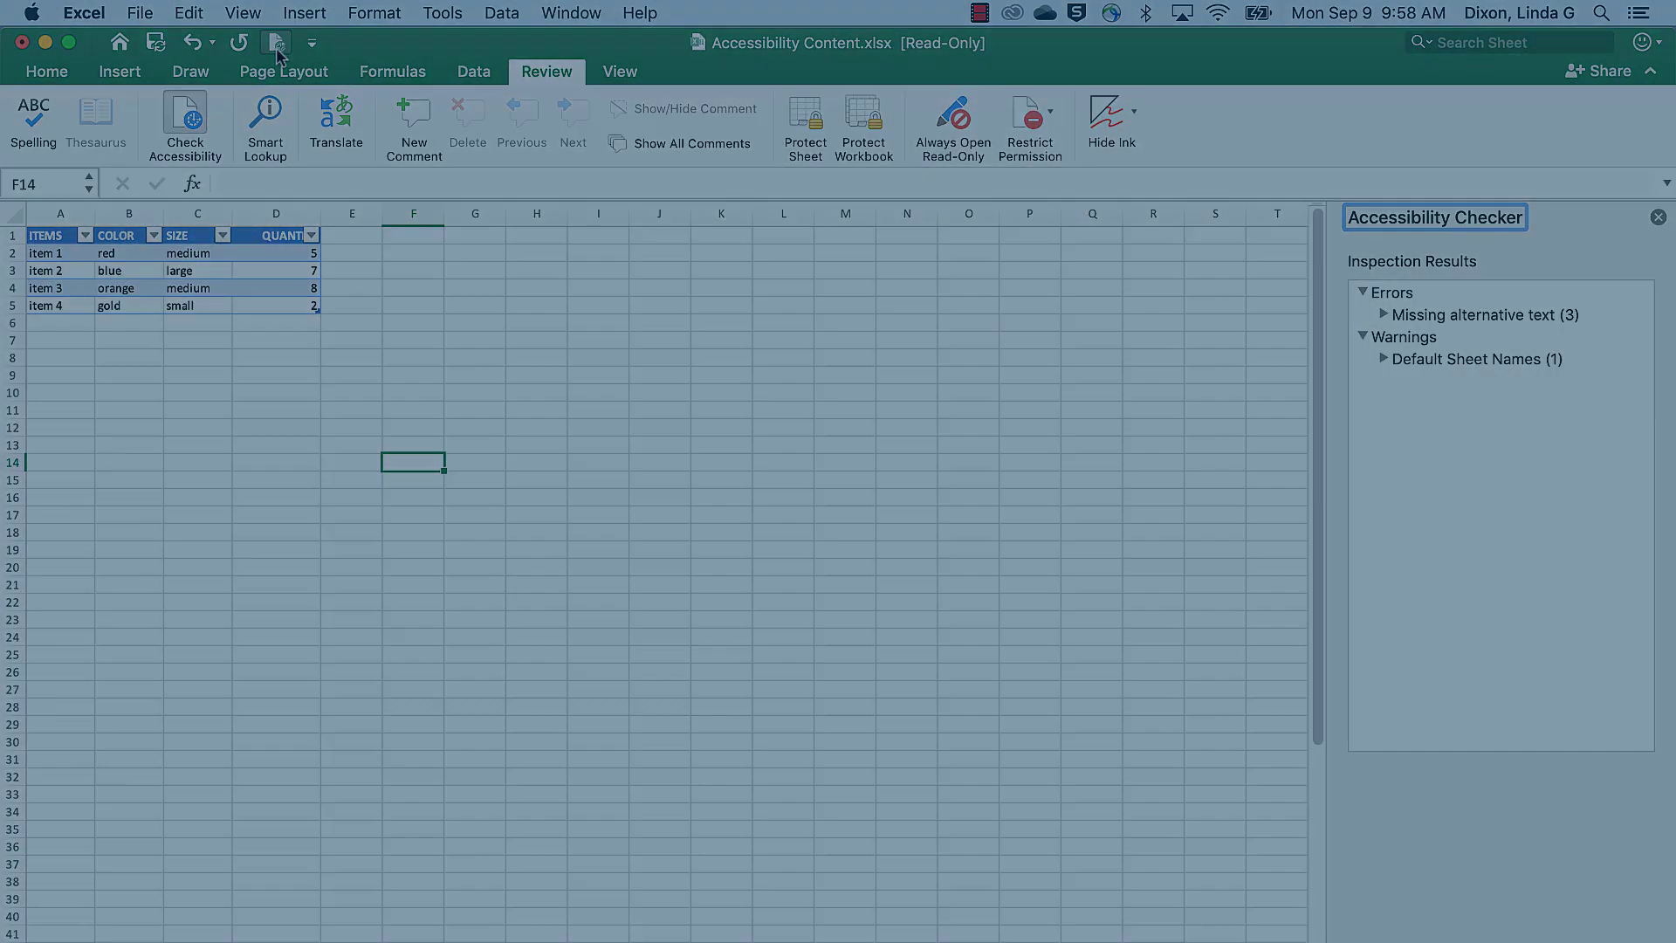